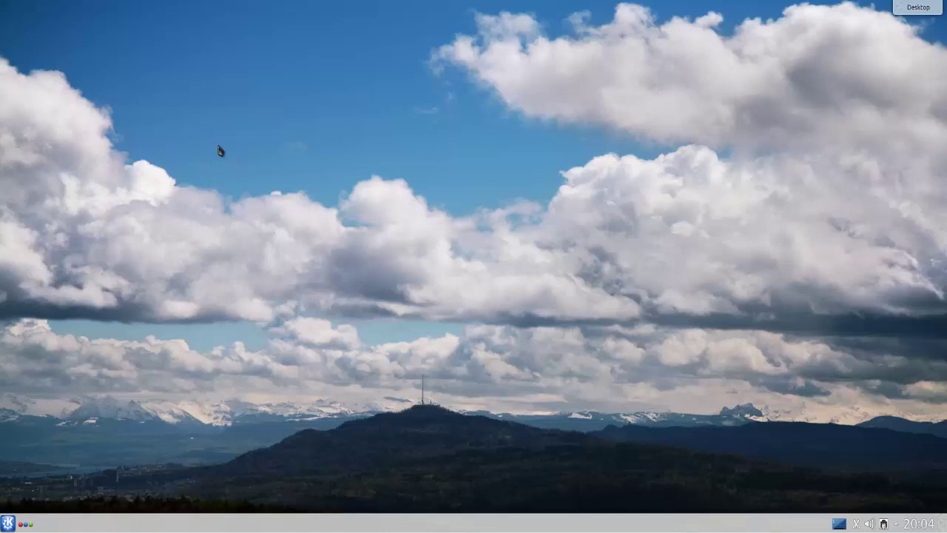
Launch Konsole by searching 'konsole' in KRunner from the desktop's Ejecutar orden... entry
{"action": "right_click", "coordinate": [219, 151]}
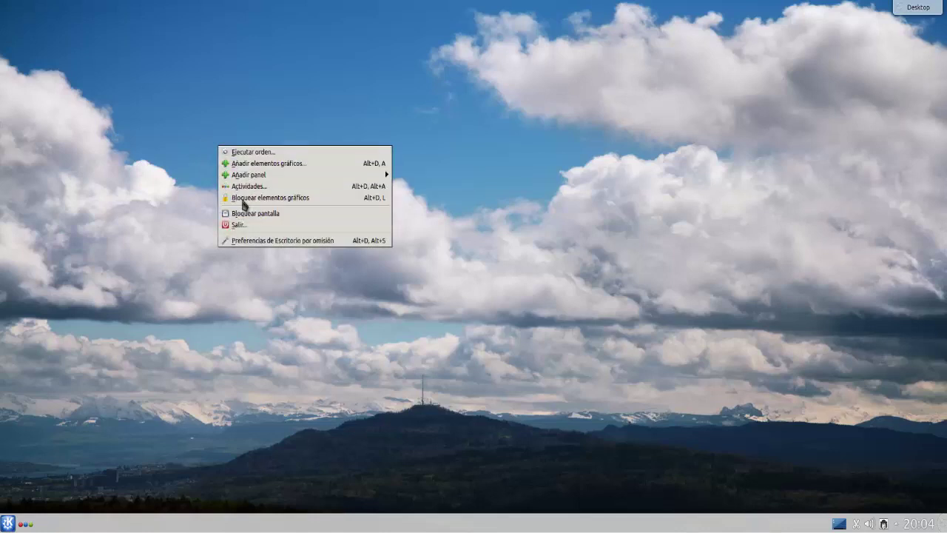
{"action": "left_click", "coordinate": [262, 152]}
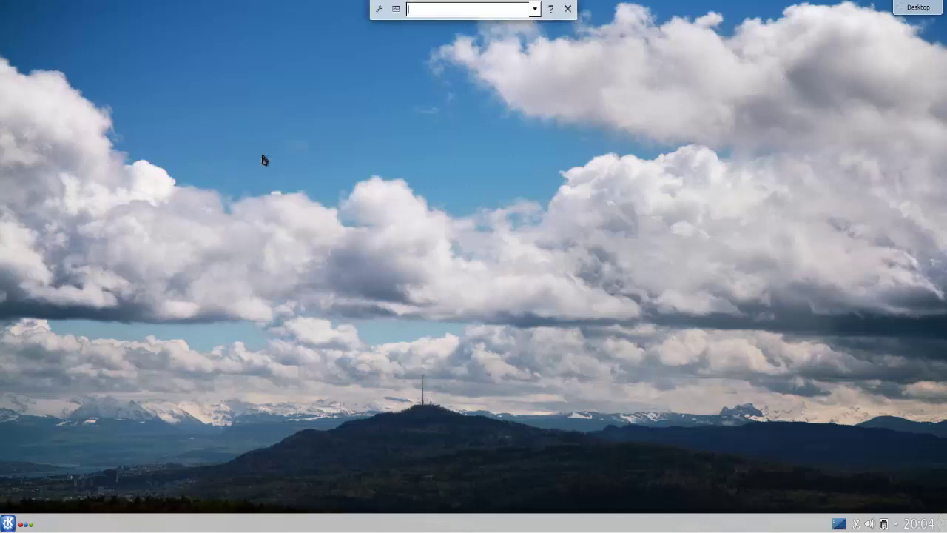
{"action": "type", "text": "konosile"}
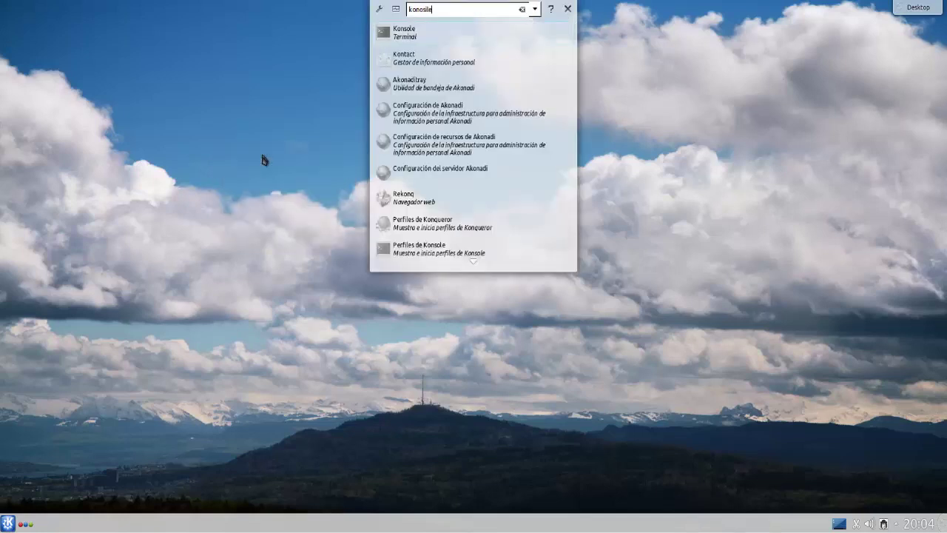
{"action": "key", "text": "BackSpace"}
{"action": "key", "text": "BackSpace"}
{"action": "key", "text": "BackSpace"}
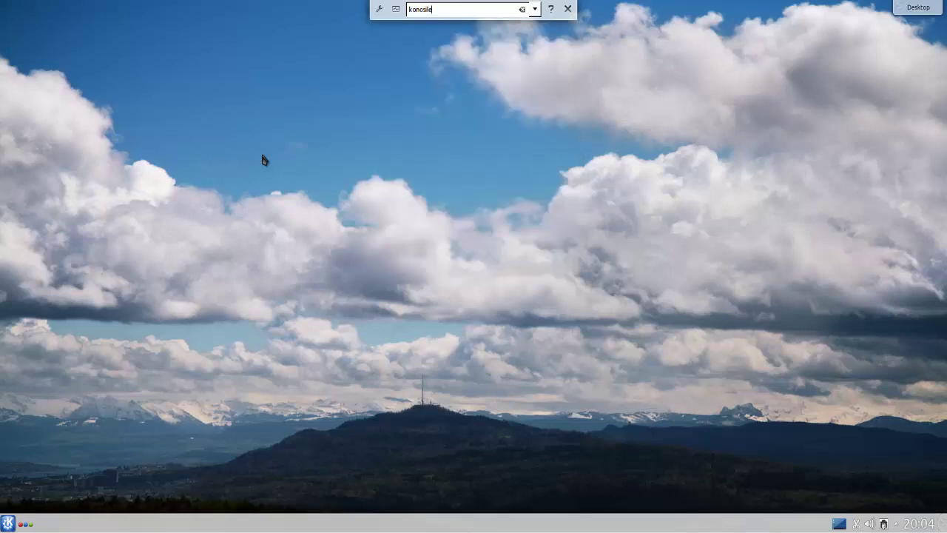
{"action": "type", "text": "ole"}
{"action": "key", "text": "BackSpace"}
{"action": "key", "text": "BackSpace"}
{"action": "key", "text": "BackSpace"}
{"action": "key", "text": "BackSpace"}
{"action": "key", "text": "BackSpace"}
{"action": "type", "text": "sole"}
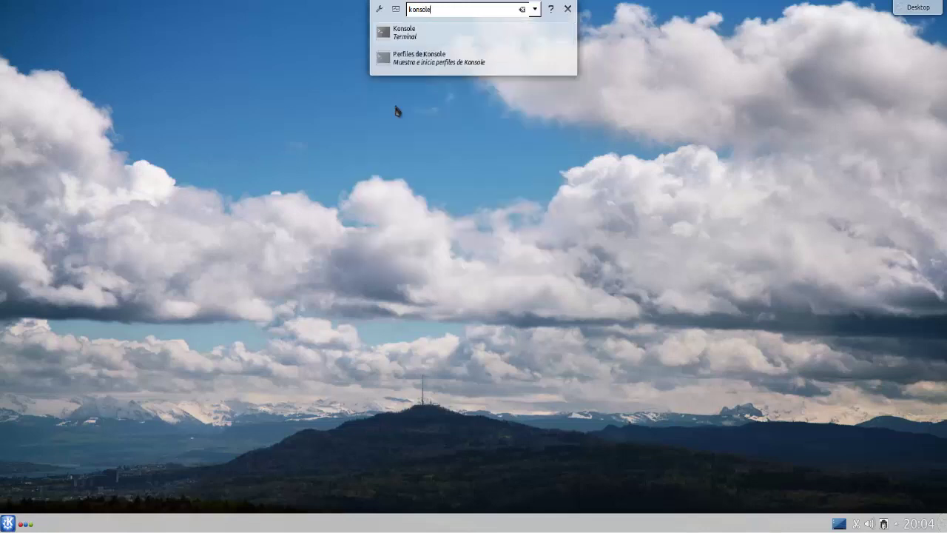
{"action": "key", "text": "Return"}
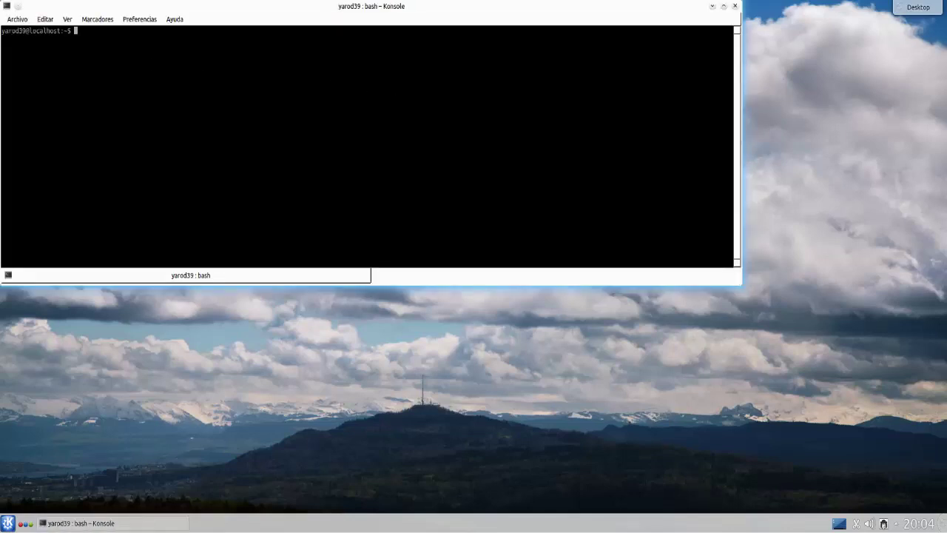
Enlarge the terminal font and add ppa:agateau/colibri with sudo add-apt-repository, authorising with the password
{"action": "key", "text": "ctrl+plus"}
{"action": "key", "text": "ctrl+plus"}
{"action": "key", "text": "ctrl+plus"}
{"action": "key", "text": "ctrl+plus"}
{"action": "key", "text": "ctrl+plus"}
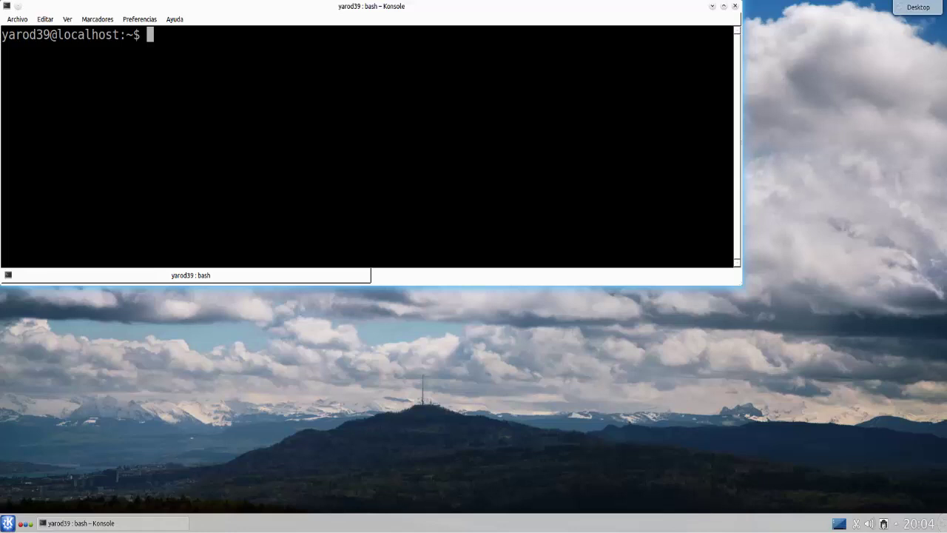
{"action": "type", "text": "sud"}
{"action": "key", "text": "BackSpace"}
{"action": "key", "text": "BackSpace"}
{"action": "key", "text": "BackSpace"}
{"action": "type", "text": "s"}
{"action": "type", "text": "udo"}
{"action": "type", "text": " apt"}
{"action": "key", "text": "BackSpace"}
{"action": "key", "text": "BackSpace"}
{"action": "key", "text": "BackSpace"}
{"action": "type", "text": "add-apt-"}
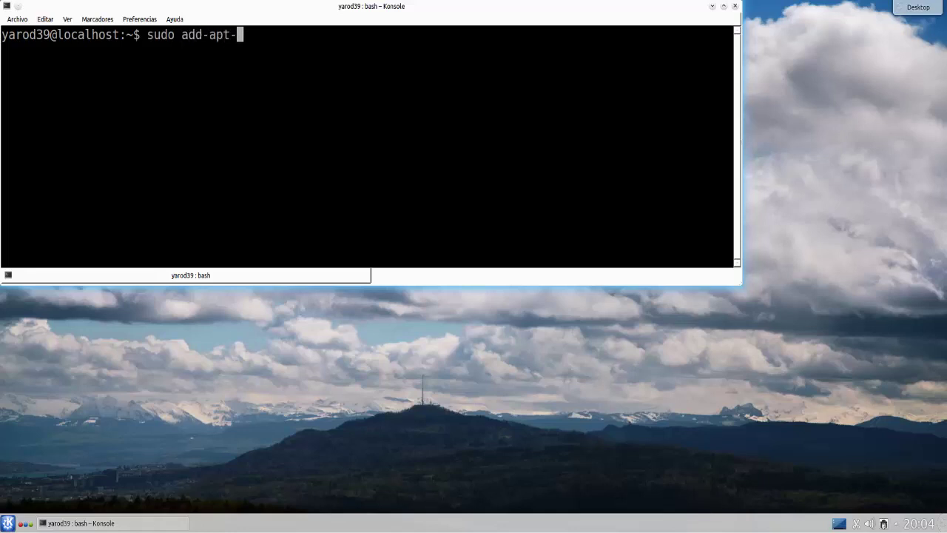
{"action": "type", "text": "repository"}
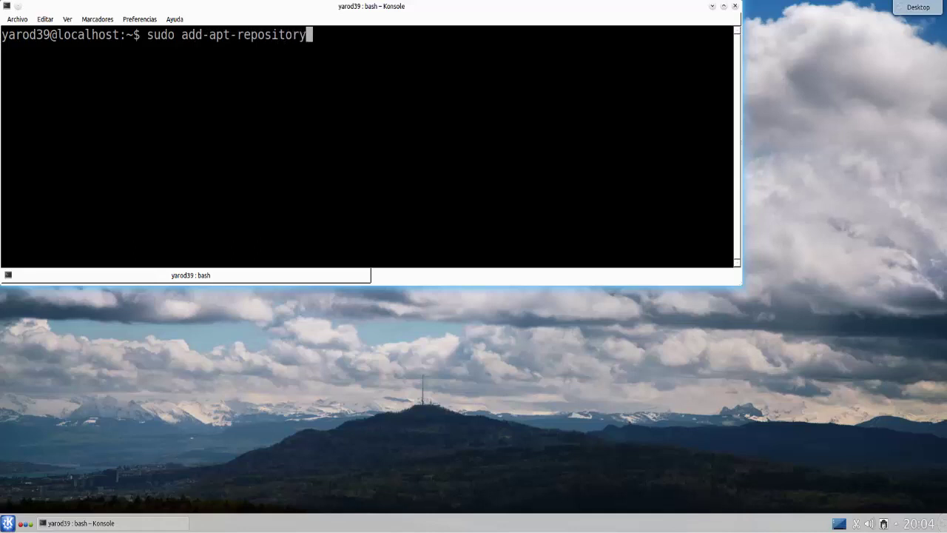
{"action": "type", "text": " ppa:atat"}
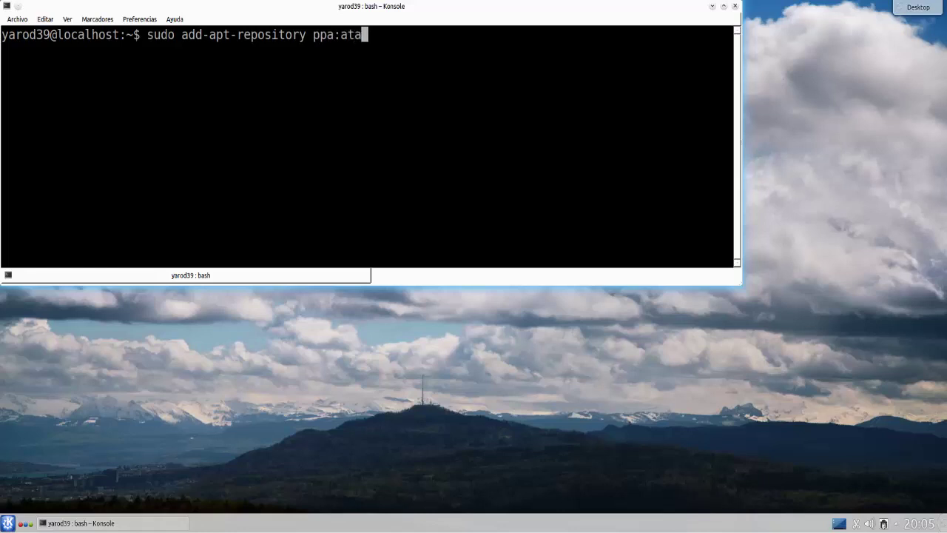
{"action": "key", "text": "BackSpace"}
{"action": "key", "text": "BackSpace"}
{"action": "key", "text": "BackSpace"}
{"action": "type", "text": "gateau/"}
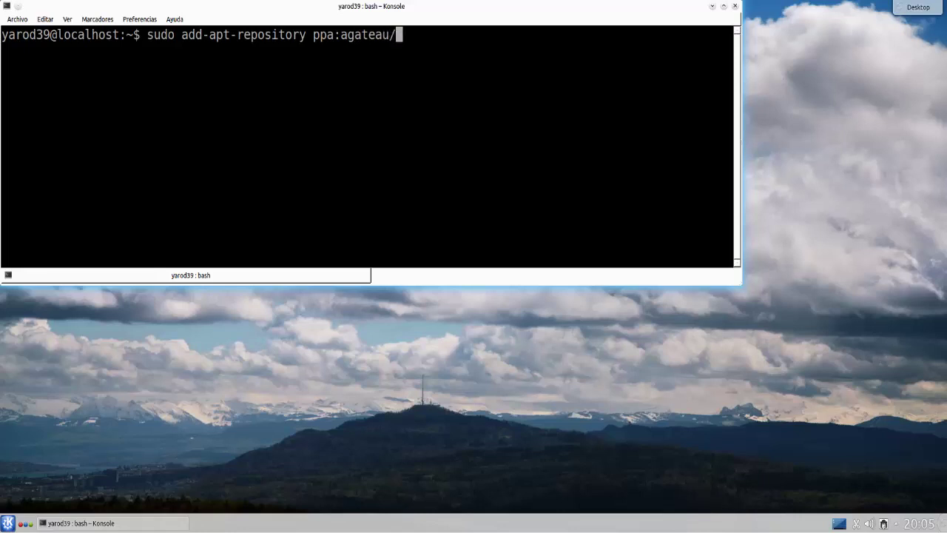
{"action": "type", "text": "colibri"}
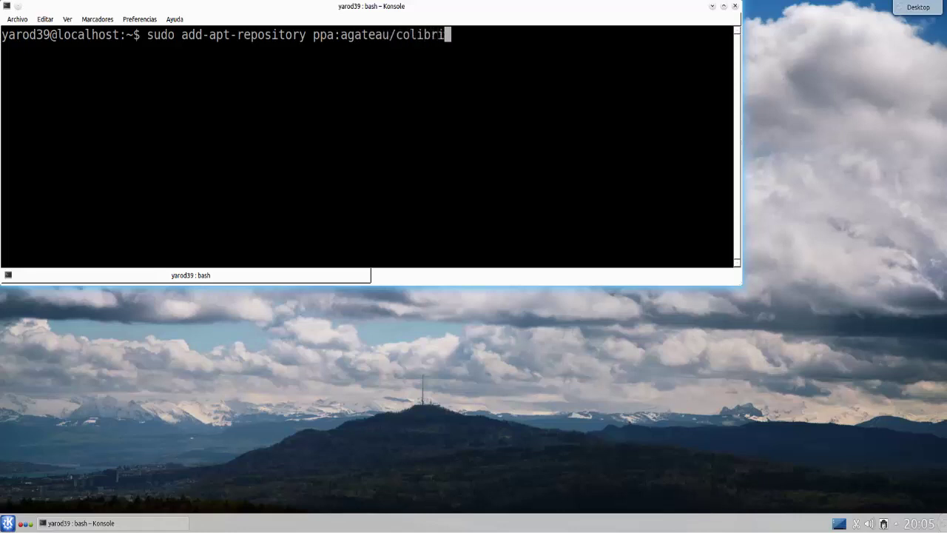
{"action": "key", "text": "Return"}
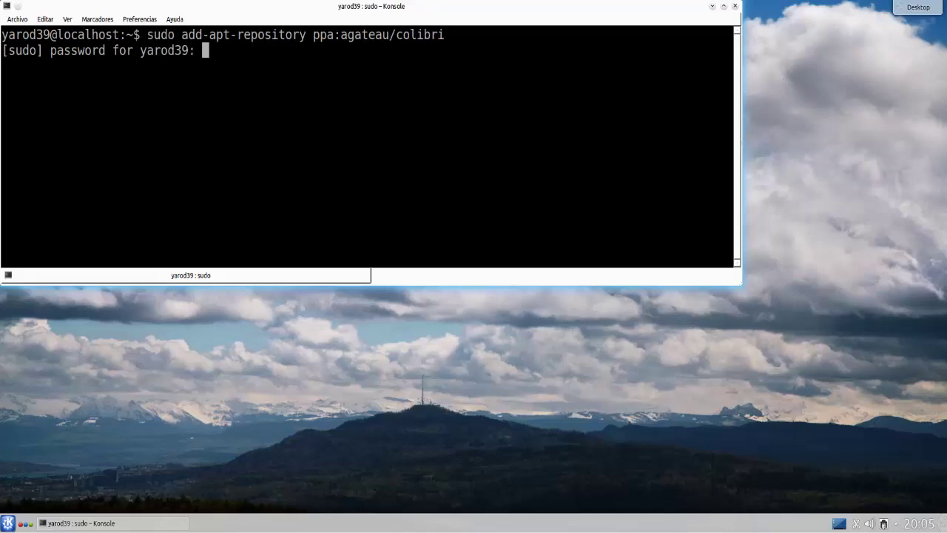
{"action": "key", "text": "Return"}
{"action": "key", "text": "Return"}
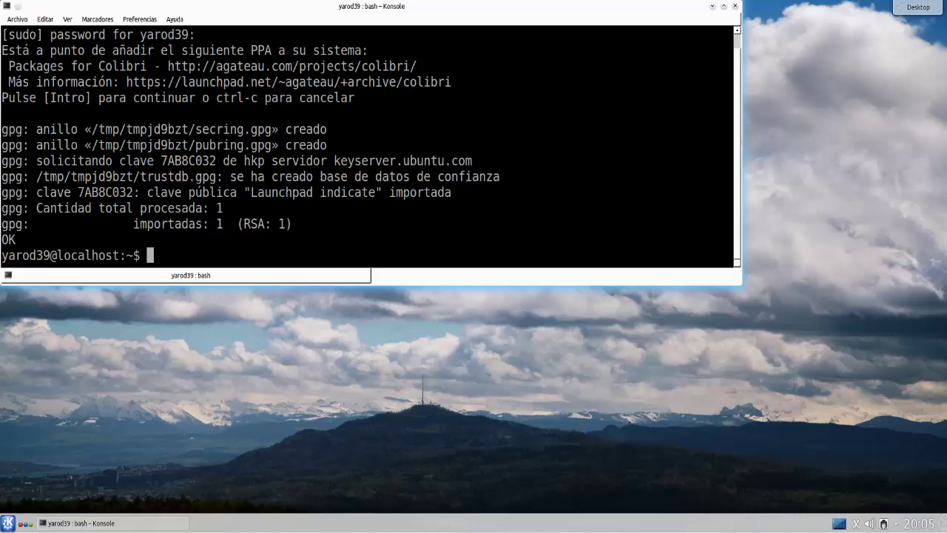
Refresh package lists with sudo apt-get update after one mistyped attempt
{"action": "type", "text": "sudoa tp"}
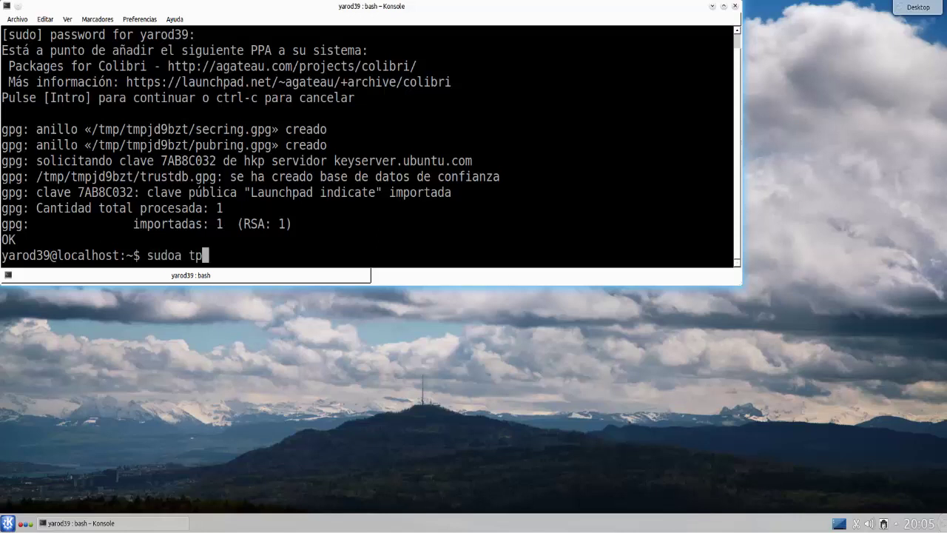
{"action": "key", "text": "BackSpace"}
{"action": "key", "text": "Return"}
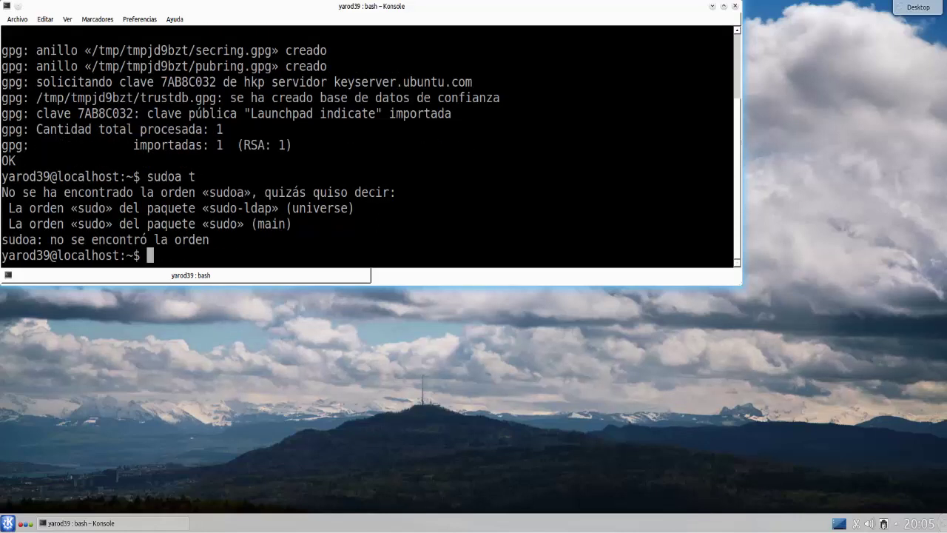
{"action": "type", "text": "sudoa pt"}
{"action": "key", "text": "BackSpace"}
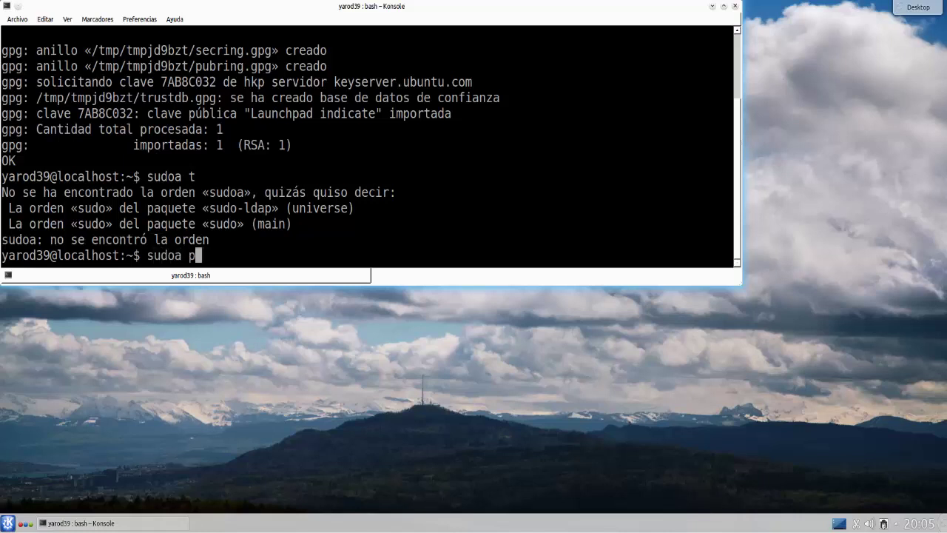
{"action": "key", "text": "BackSpace"}
{"action": "key", "text": "BackSpace"}
{"action": "key", "text": "BackSpace"}
{"action": "type", "text": "apt-get u"}
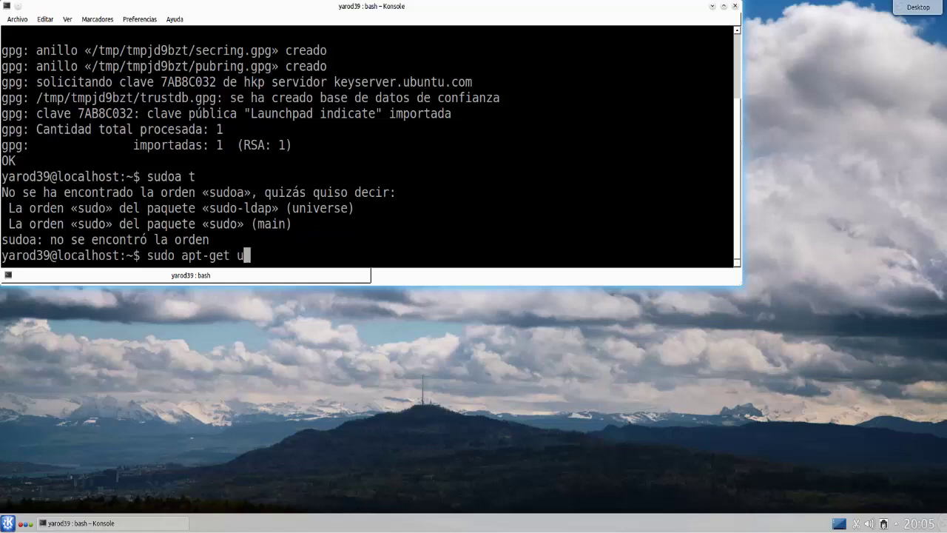
{"action": "type", "text": "pdate"}
{"action": "key", "text": "Return"}
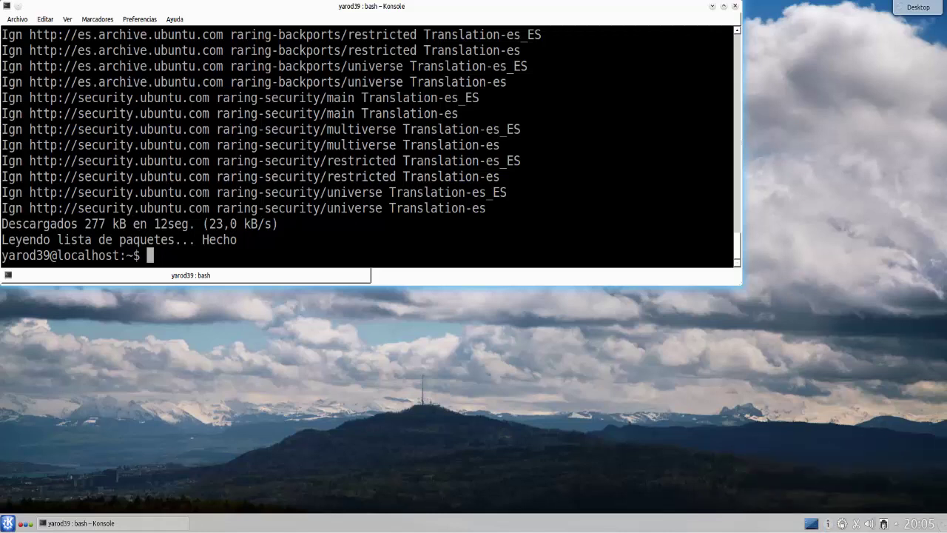
Install colibri with sudo apt-get install colibri, then exit the shell to close Konsole
{"action": "type", "text": "sudo apt-get"}
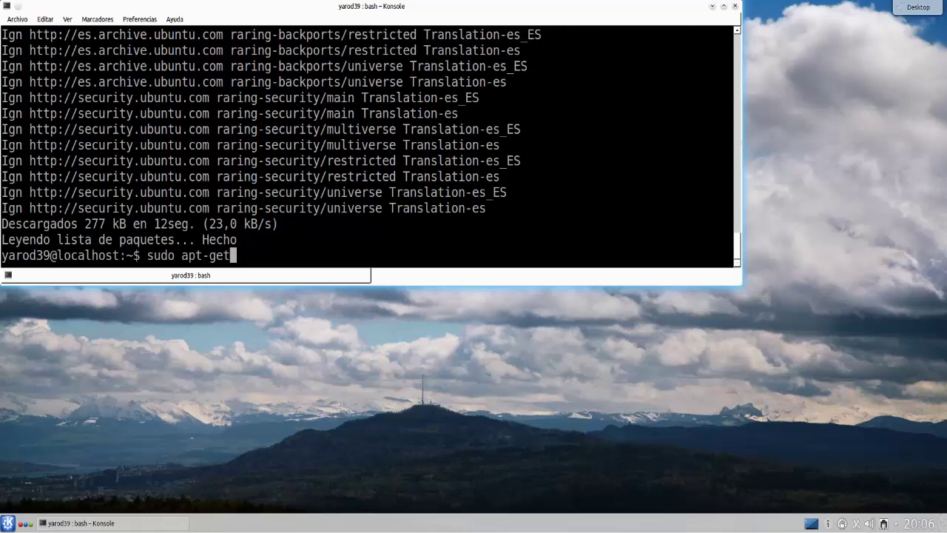
{"action": "type", "text": " install"}
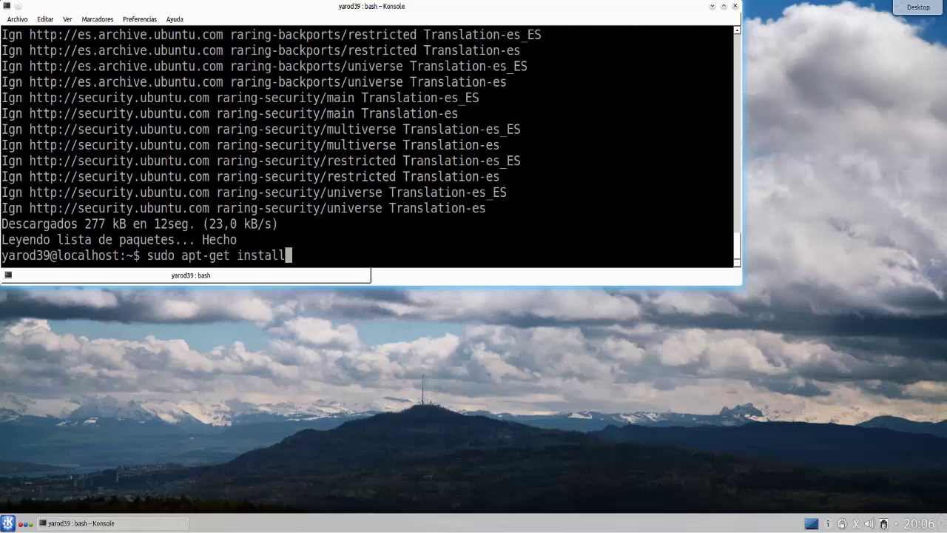
{"action": "type", "text": " colibri"}
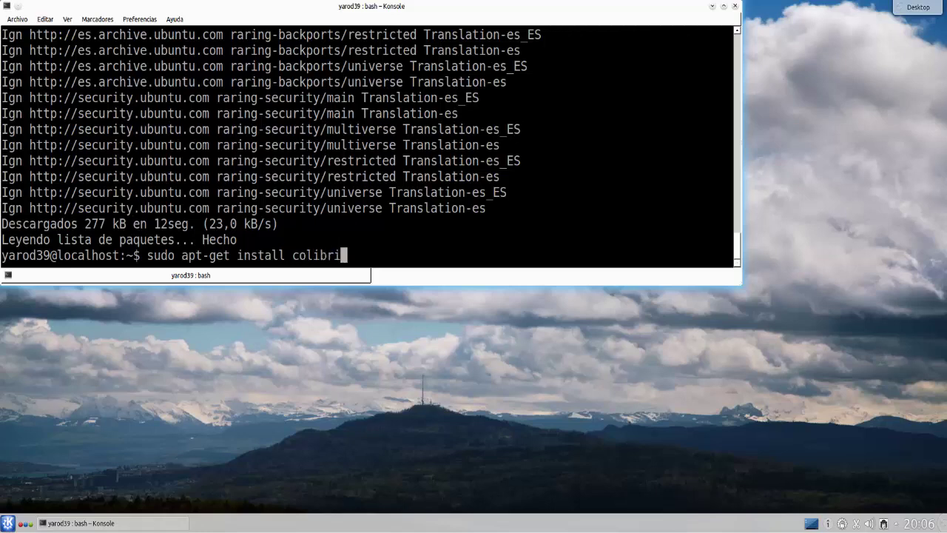
{"action": "key", "text": "Return"}
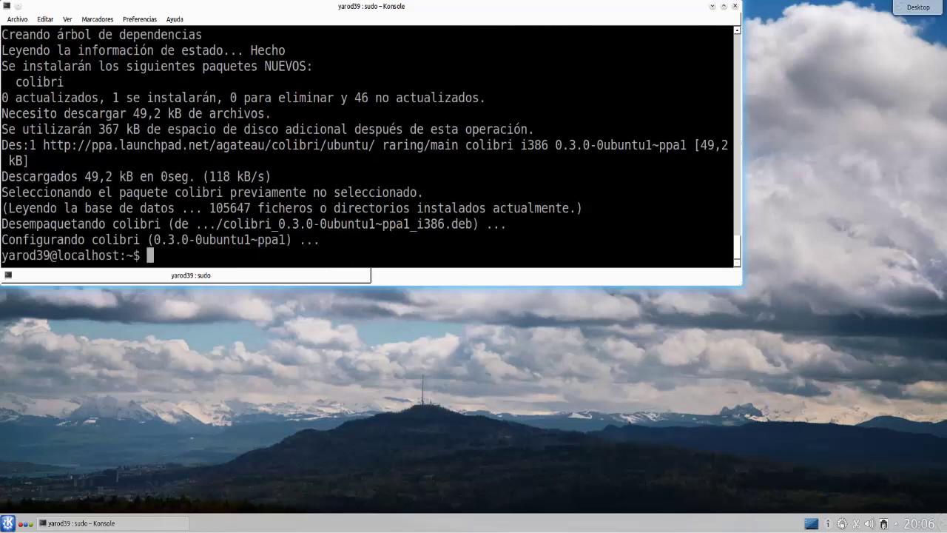
{"action": "type", "text": "exit"}
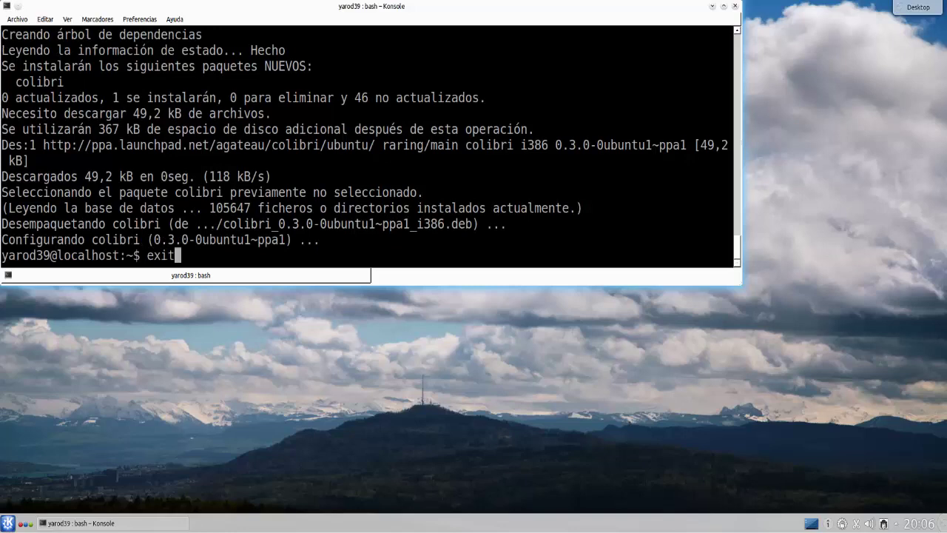
{"action": "key", "text": "Return"}
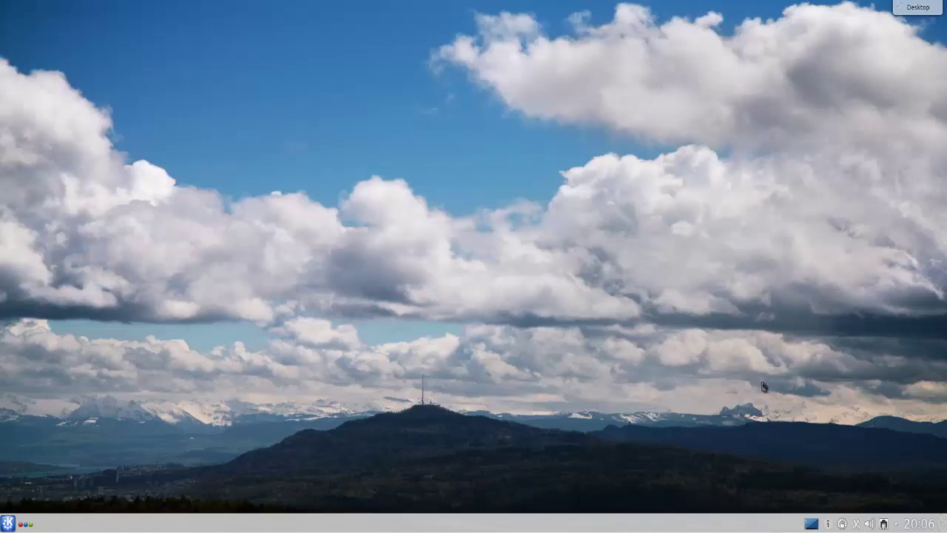
Open the pending updates notification, select the word actualizaciones, then dismiss it
{"action": "left_click", "coordinate": [830, 524]}
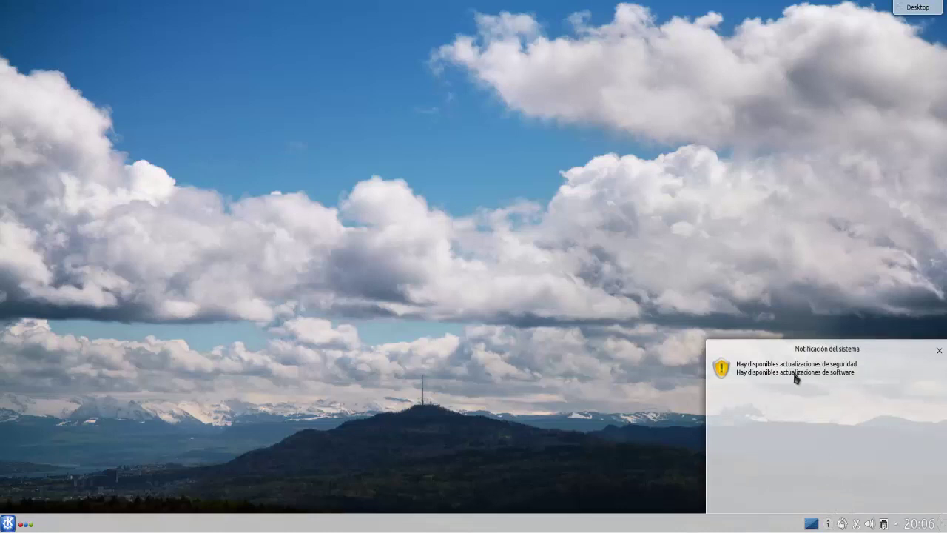
{"action": "double_click", "coordinate": [792, 374]}
{"action": "left_click", "coordinate": [940, 350]}
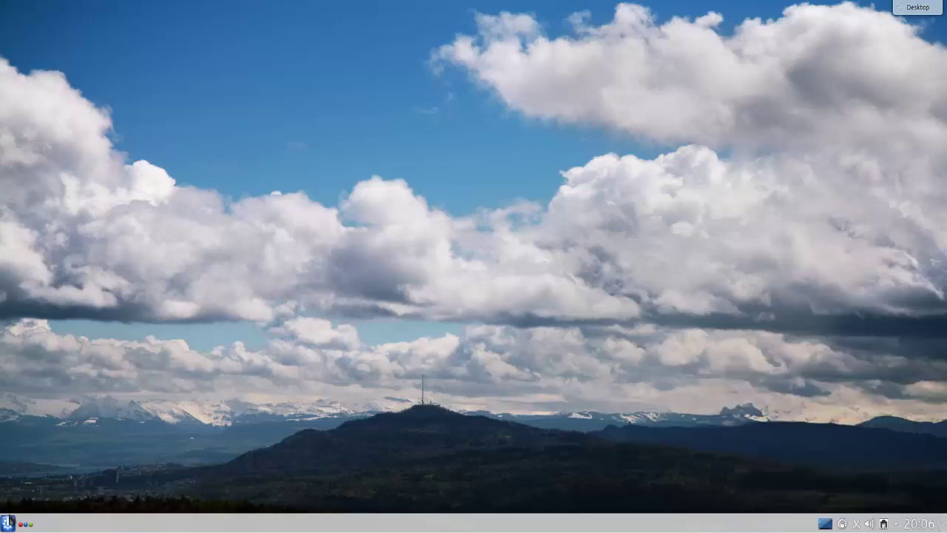
Open Kickoff and browse the Gráficos and Preferencias application categories
{"action": "left_click", "coordinate": [9, 522]}
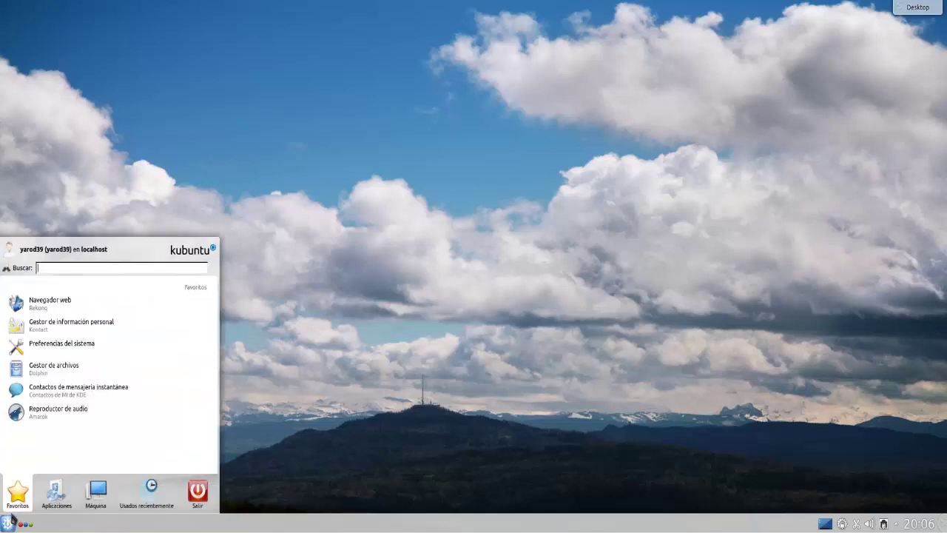
{"action": "left_click", "coordinate": [58, 496]}
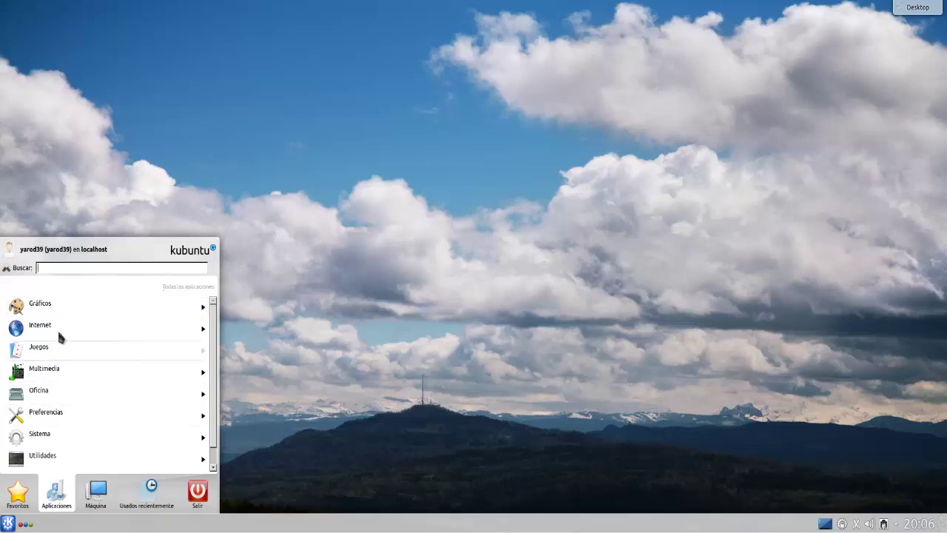
{"action": "left_click", "coordinate": [57, 304]}
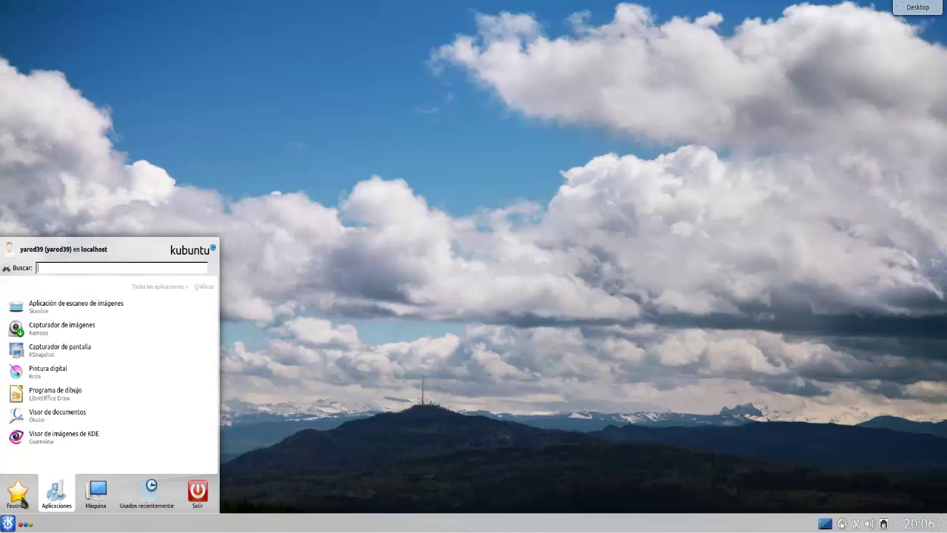
{"action": "mouse_move", "coordinate": [30, 478]}
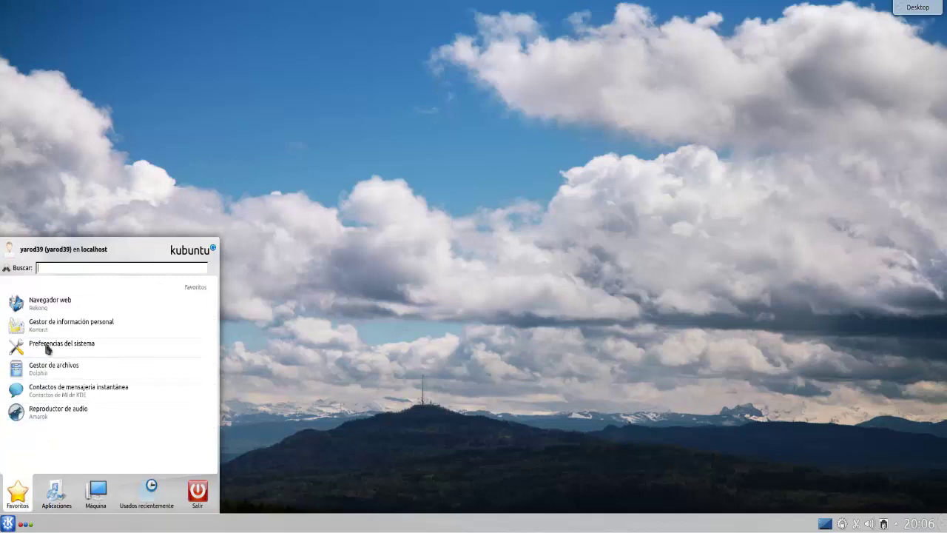
{"action": "mouse_move", "coordinate": [53, 493]}
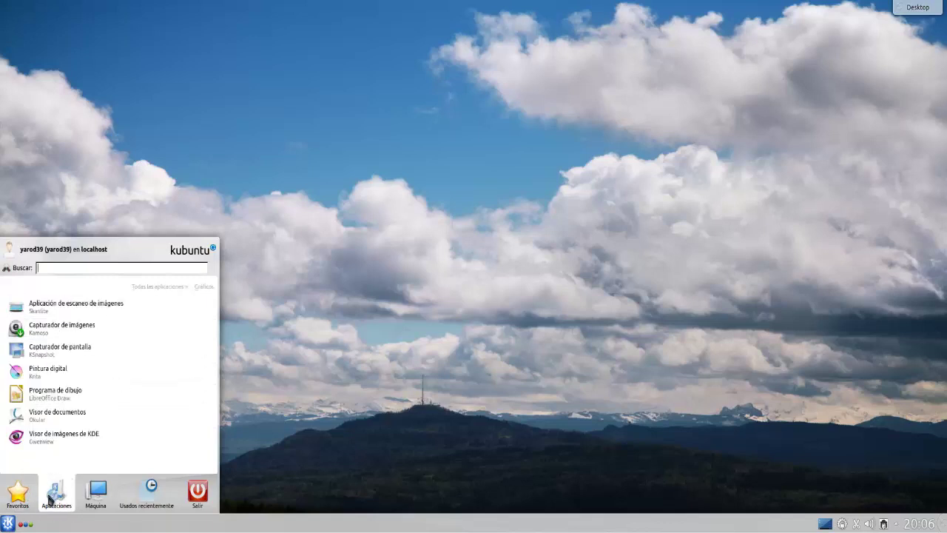
{"action": "left_click", "coordinate": [161, 288]}
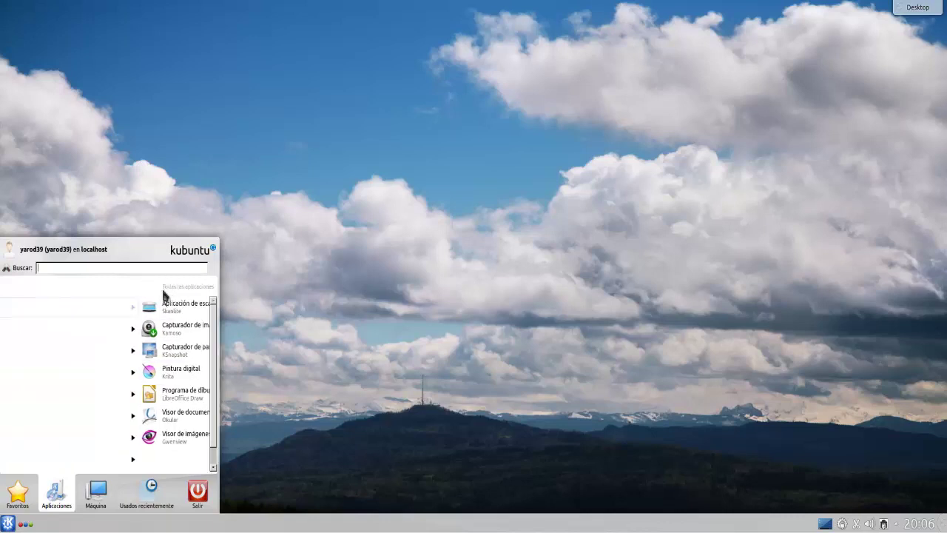
{"action": "scroll", "coordinate": [68, 304], "scroll_direction": "down", "scroll_amount": 1}
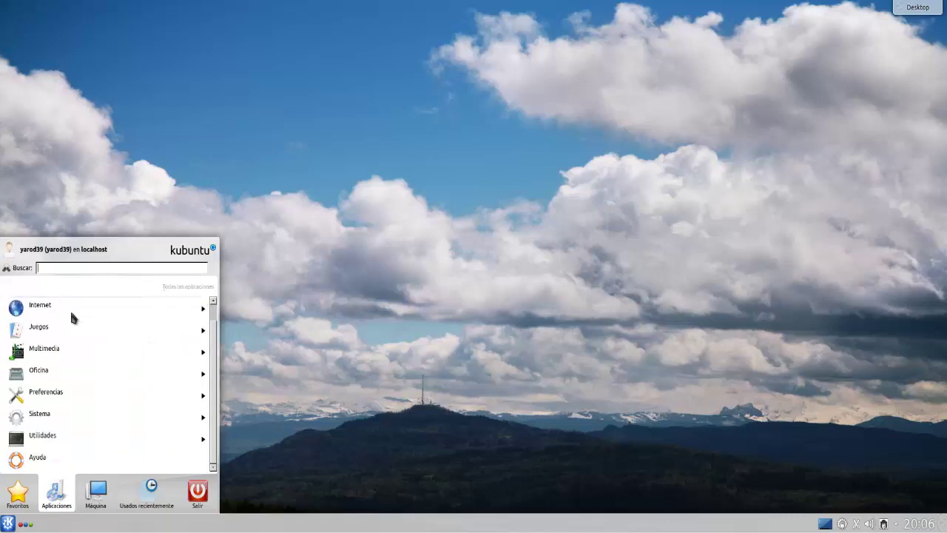
{"action": "left_click", "coordinate": [65, 398]}
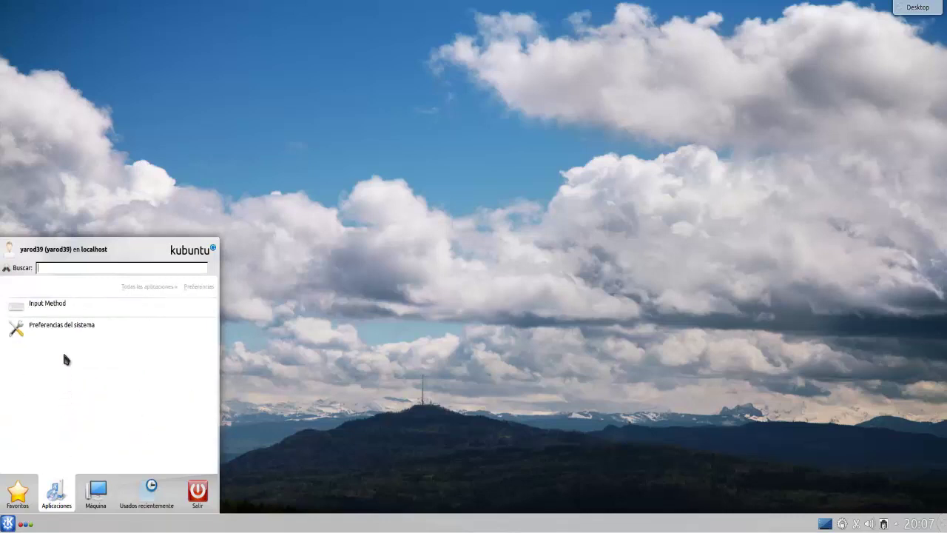
{"action": "left_click", "coordinate": [137, 290]}
Search for 'colibri' in Kickoff and launch it from the results
{"action": "scroll", "coordinate": [118, 305], "scroll_direction": "up", "scroll_amount": 1}
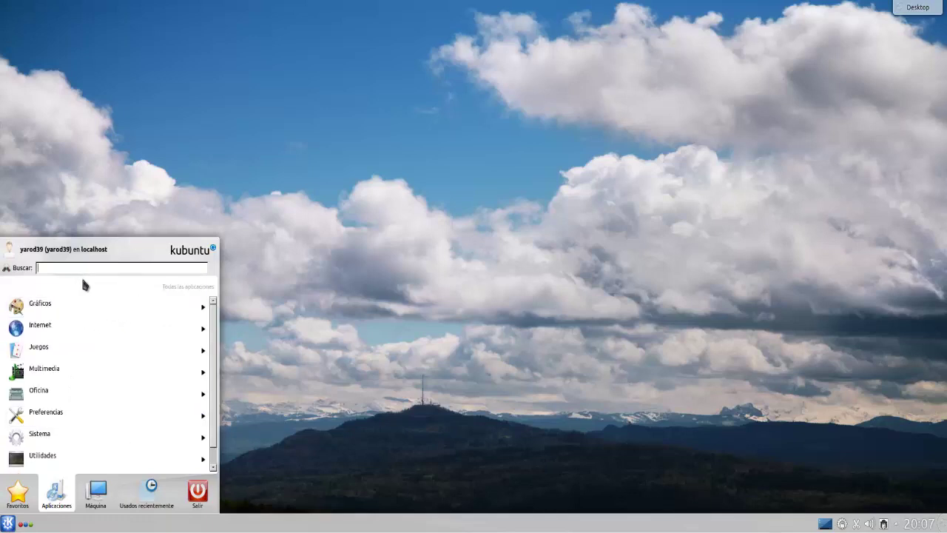
{"action": "type", "text": "col"}
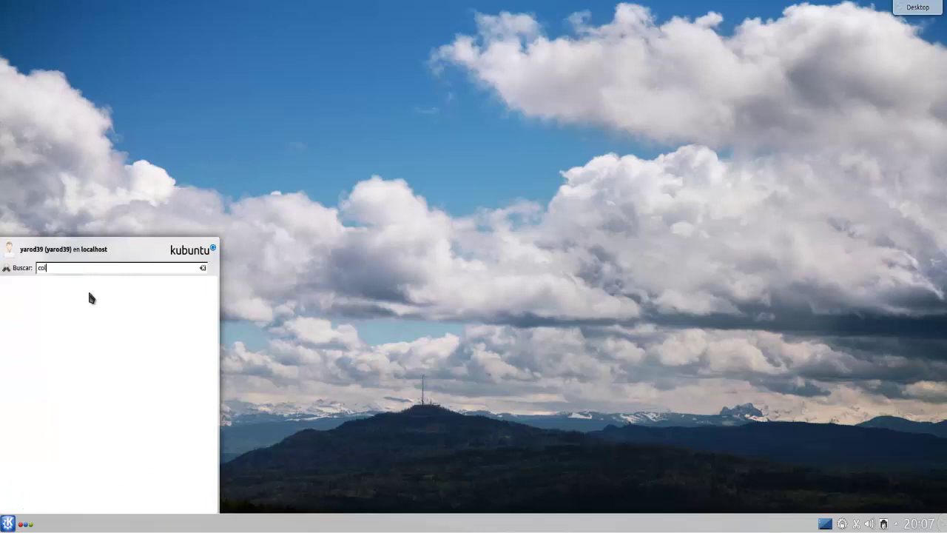
{"action": "type", "text": "ibri"}
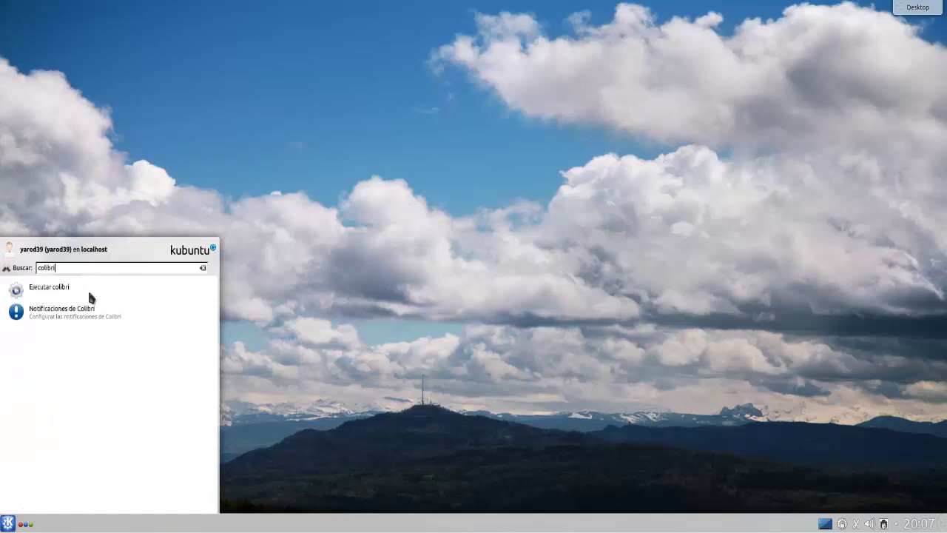
{"action": "left_click", "coordinate": [60, 291]}
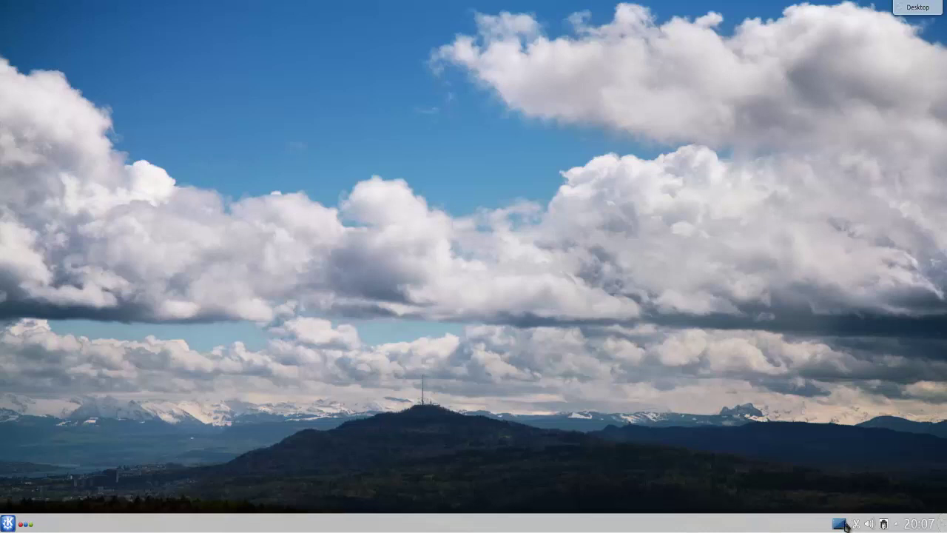
Start installing the pending updates, authorising with the administrator password, and recentre the window
{"action": "left_click", "coordinate": [843, 524]}
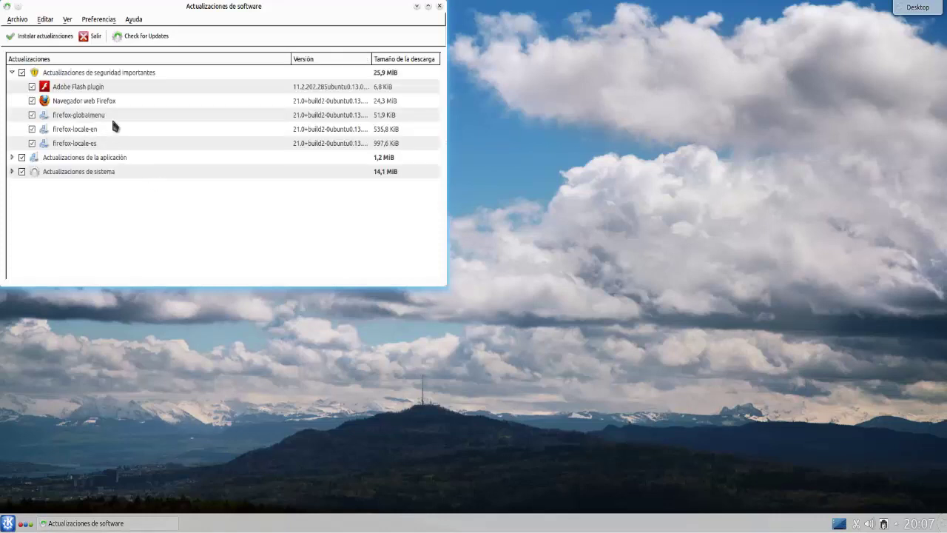
{"action": "left_click", "coordinate": [51, 37]}
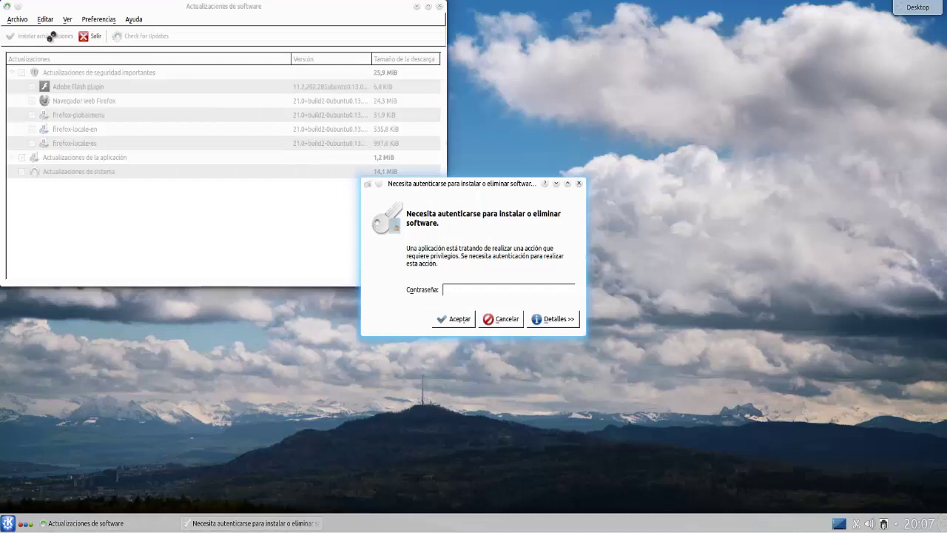
{"action": "type", "text": "********"}
{"action": "key", "text": "Return"}
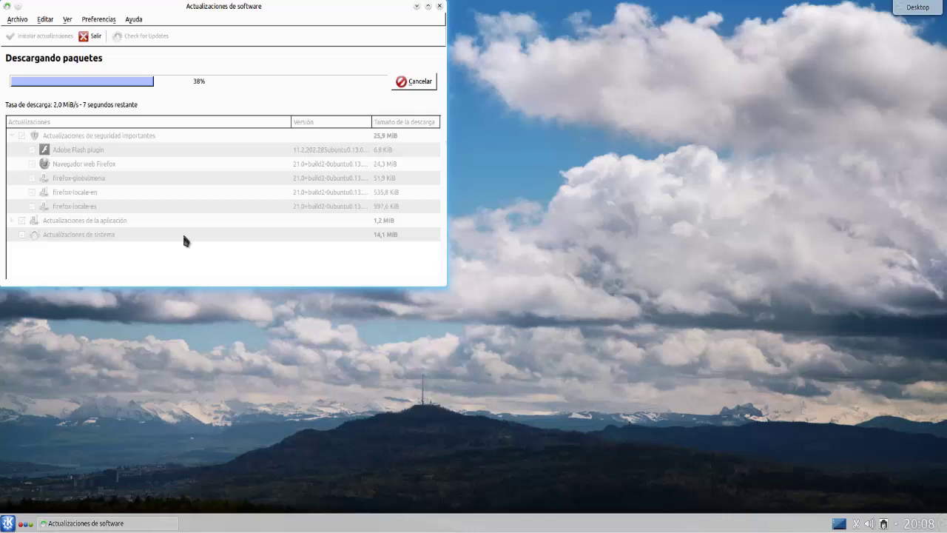
{"action": "left_click_drag", "start_coordinate": [192, 6], "coordinate": [249, 51]}
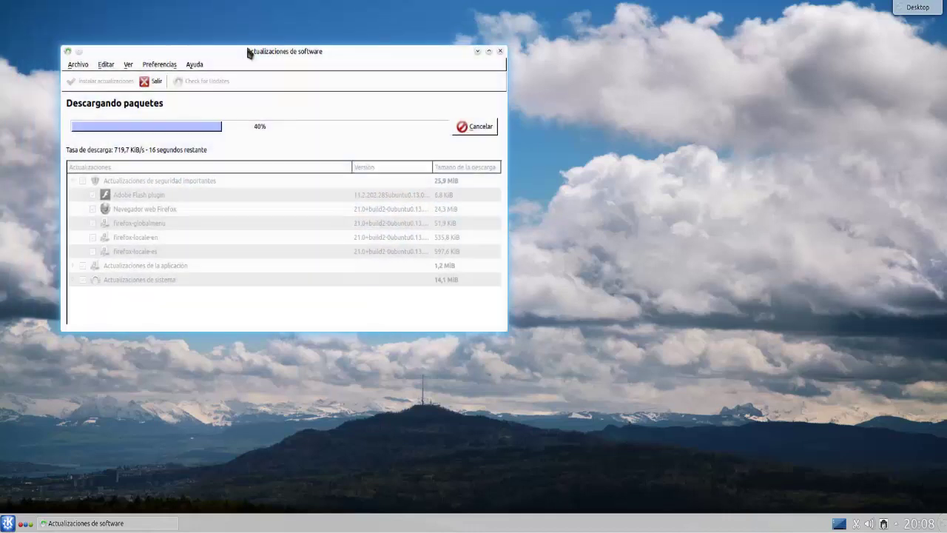
Open and close the default desktop preferences dialog and the clipboard history
{"action": "right_click", "coordinate": [559, 113]}
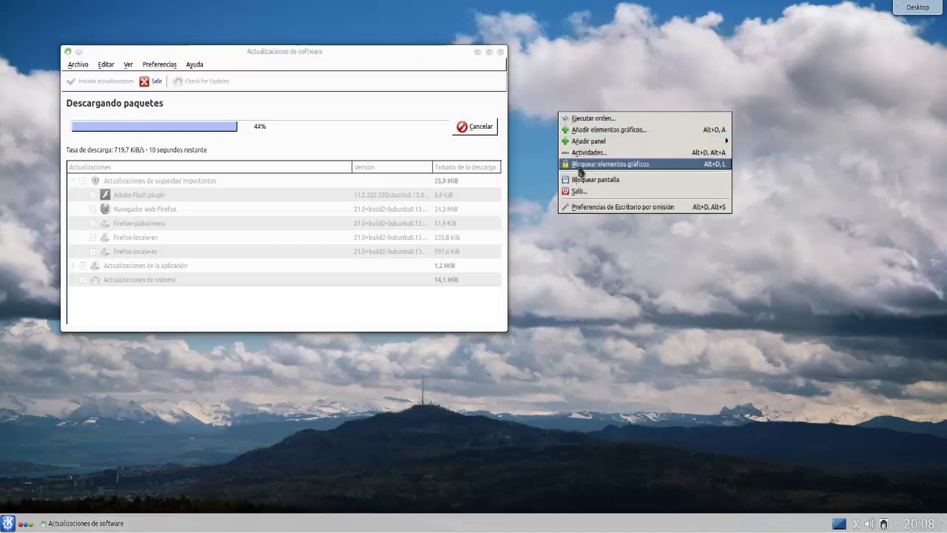
{"action": "left_click", "coordinate": [587, 208]}
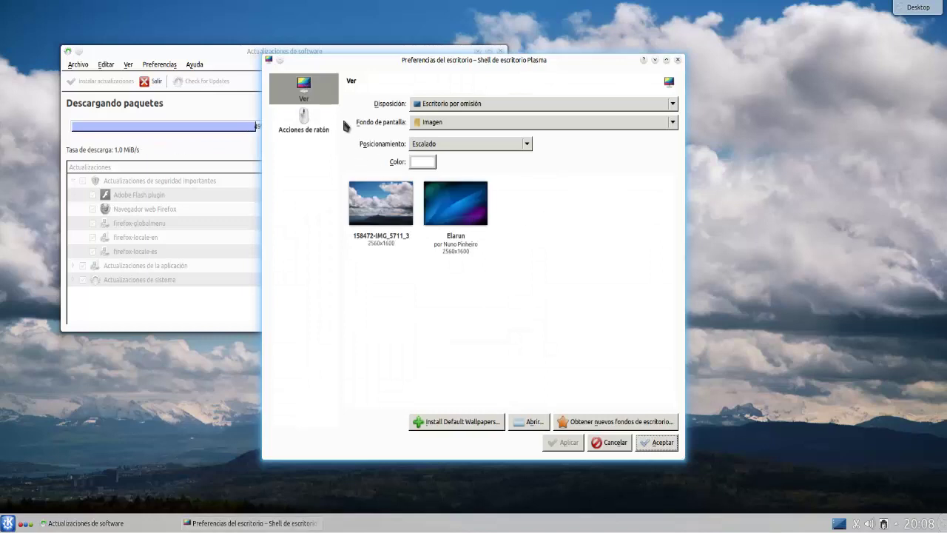
{"action": "left_click", "coordinate": [678, 60]}
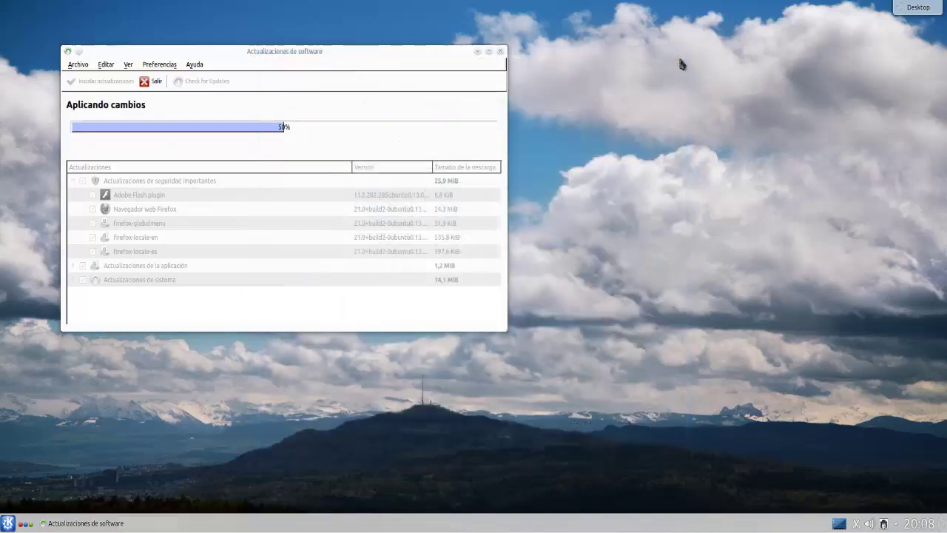
{"action": "left_click", "coordinate": [857, 524]}
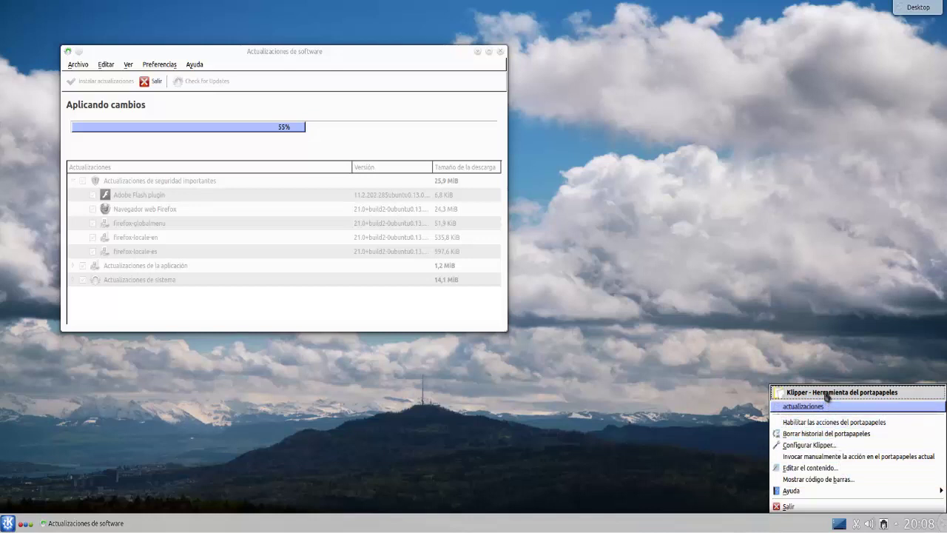
{"action": "left_click", "coordinate": [704, 373]}
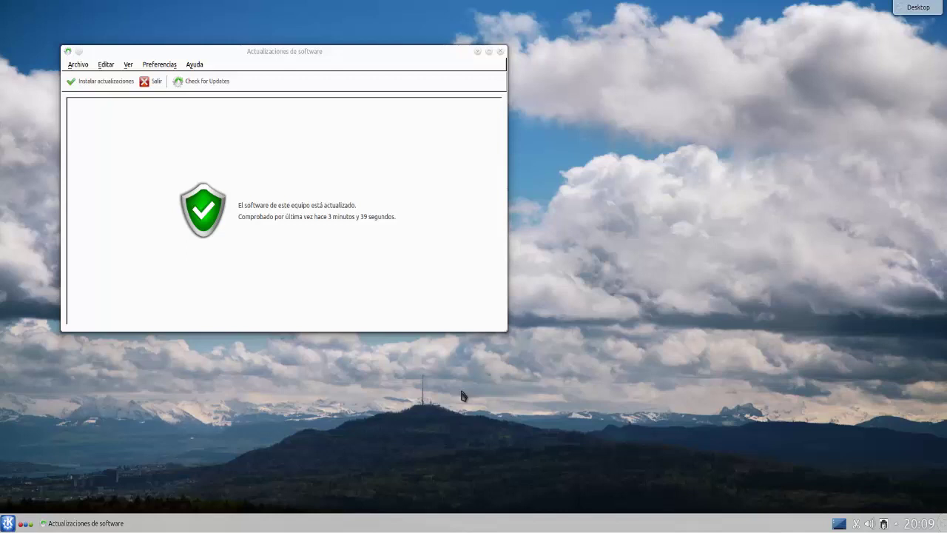
Close the updates window, launch System Settings and open its notifications section
{"action": "left_click", "coordinate": [500, 52]}
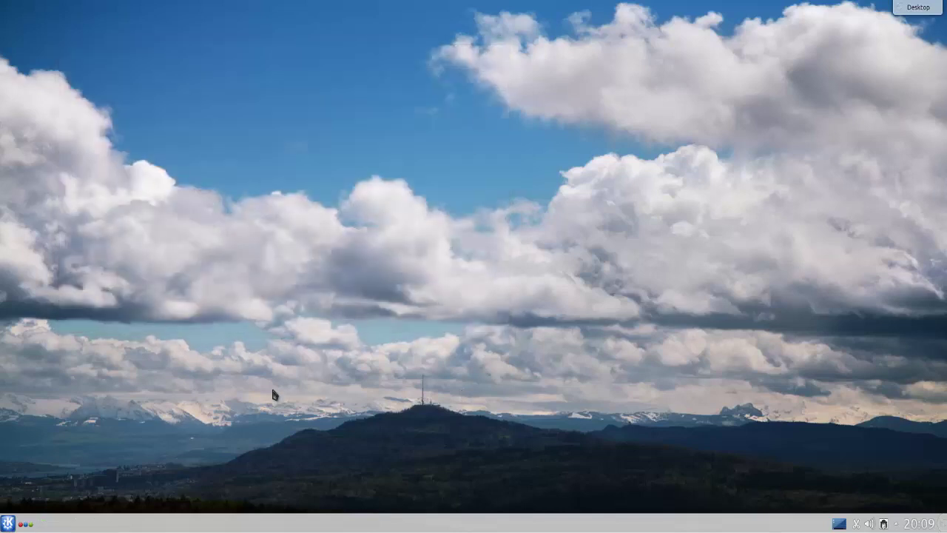
{"action": "left_click", "coordinate": [8, 523]}
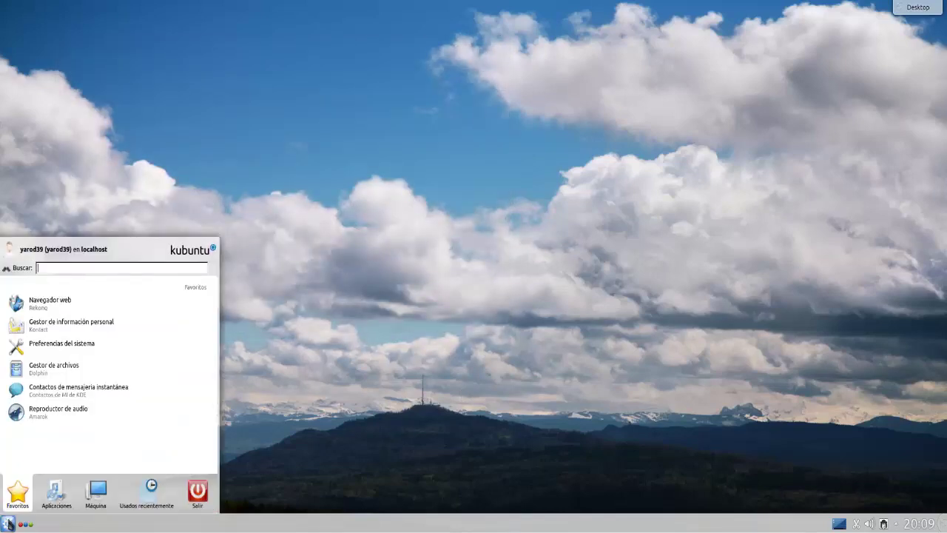
{"action": "left_click", "coordinate": [66, 345]}
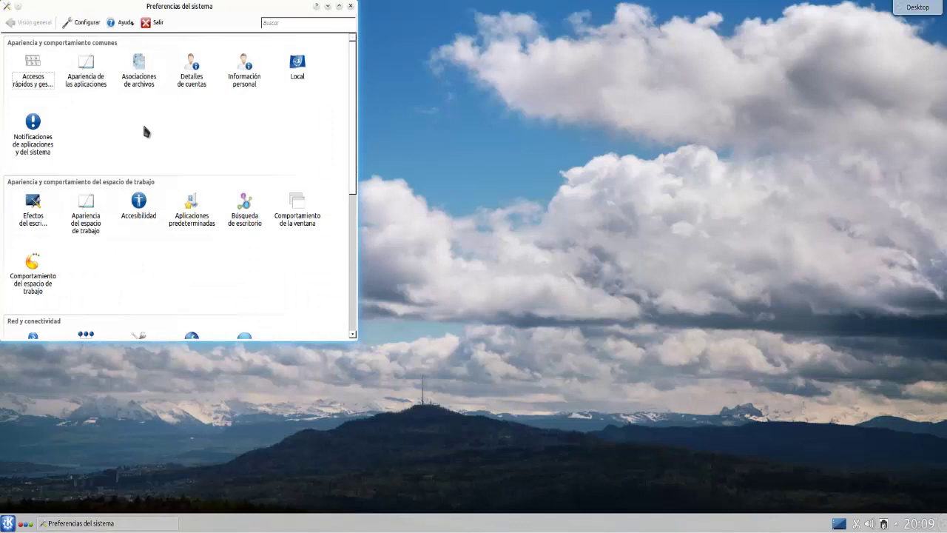
{"action": "scroll", "coordinate": [145, 131], "scroll_direction": "down", "scroll_amount": 5}
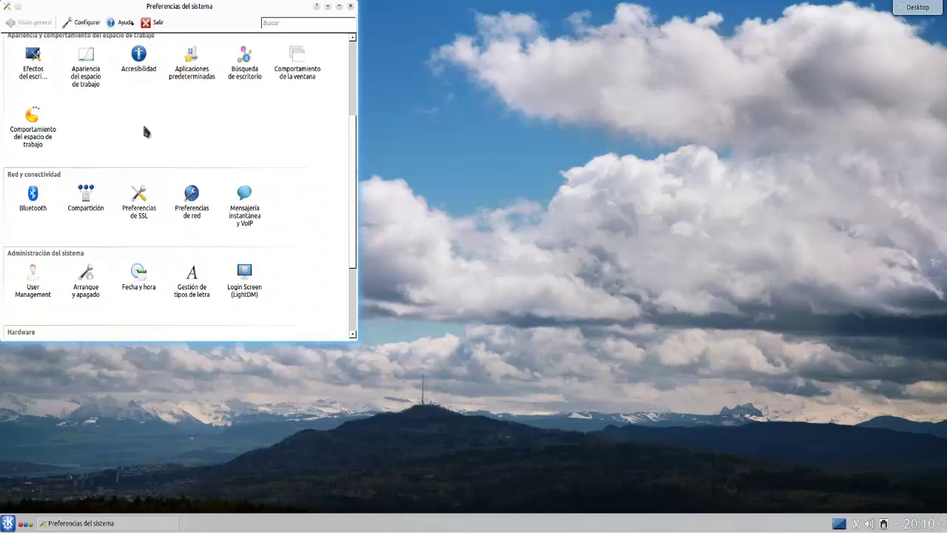
{"action": "scroll", "coordinate": [145, 131], "scroll_direction": "up", "scroll_amount": 4}
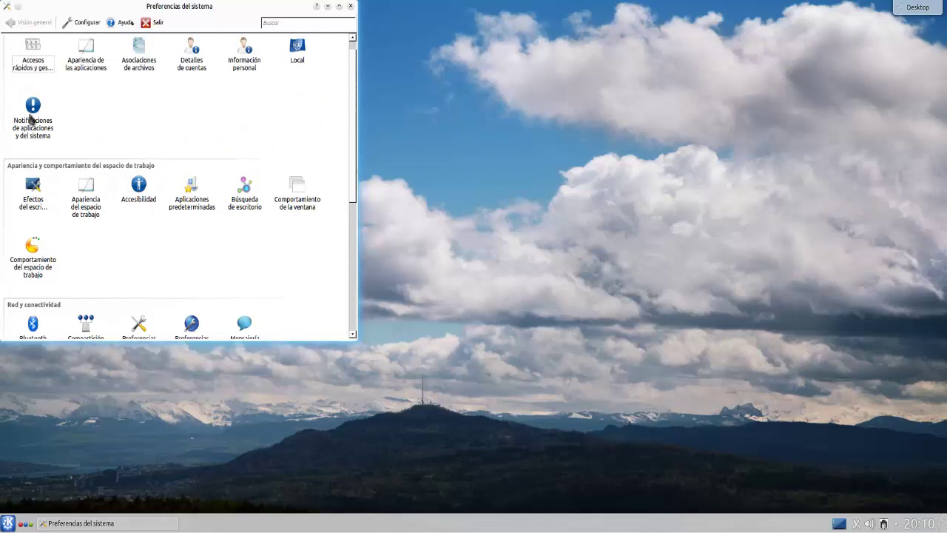
{"action": "left_click", "coordinate": [30, 117]}
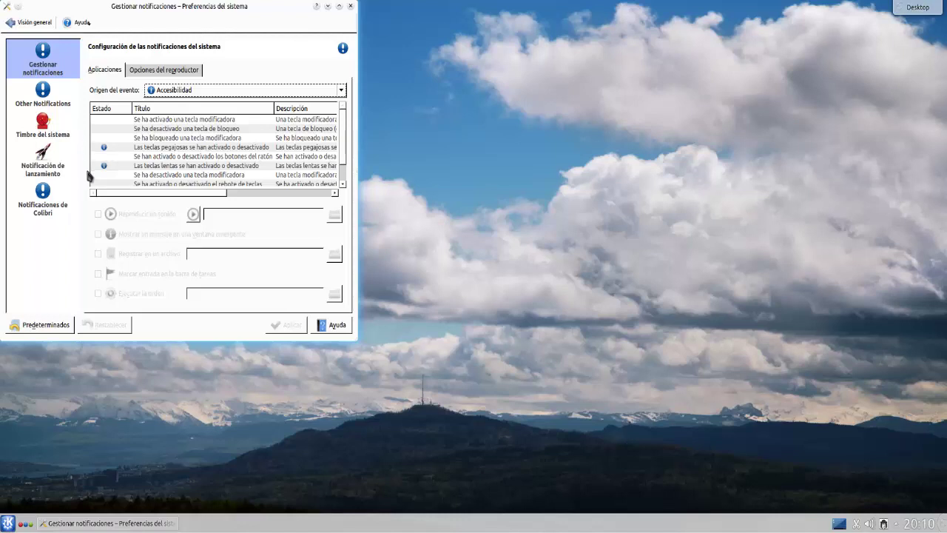
On the Notificaciones de Colibri page, choose the bottom-right position and apply it
{"action": "left_click", "coordinate": [43, 198]}
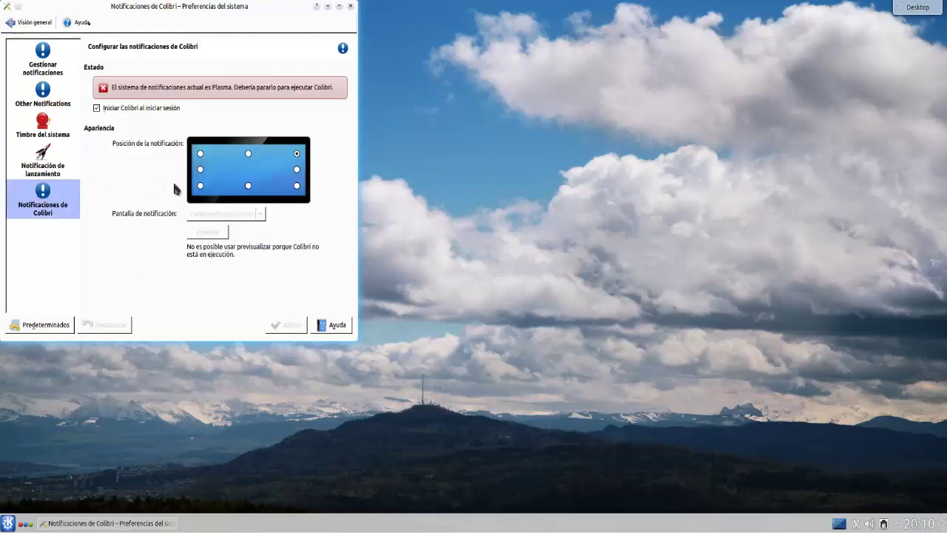
{"action": "left_click", "coordinate": [297, 185]}
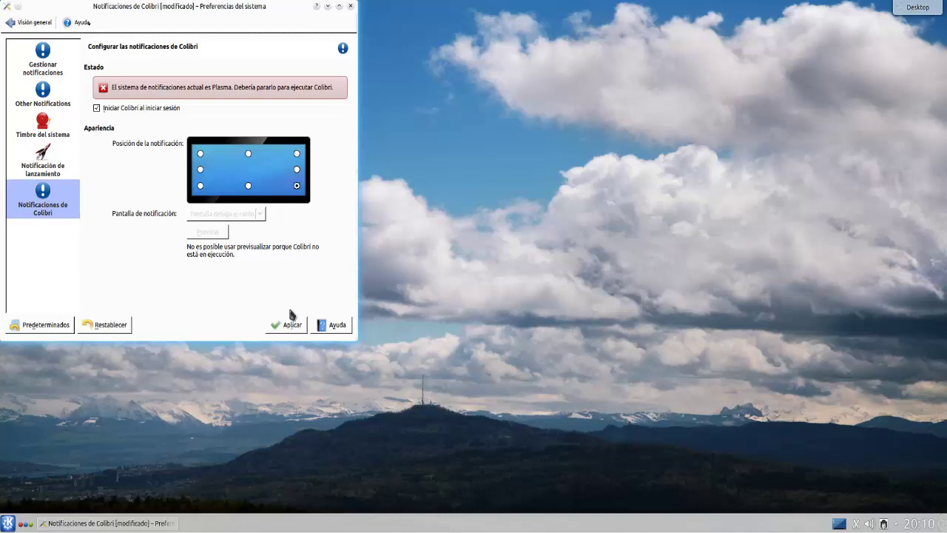
{"action": "left_click", "coordinate": [289, 326]}
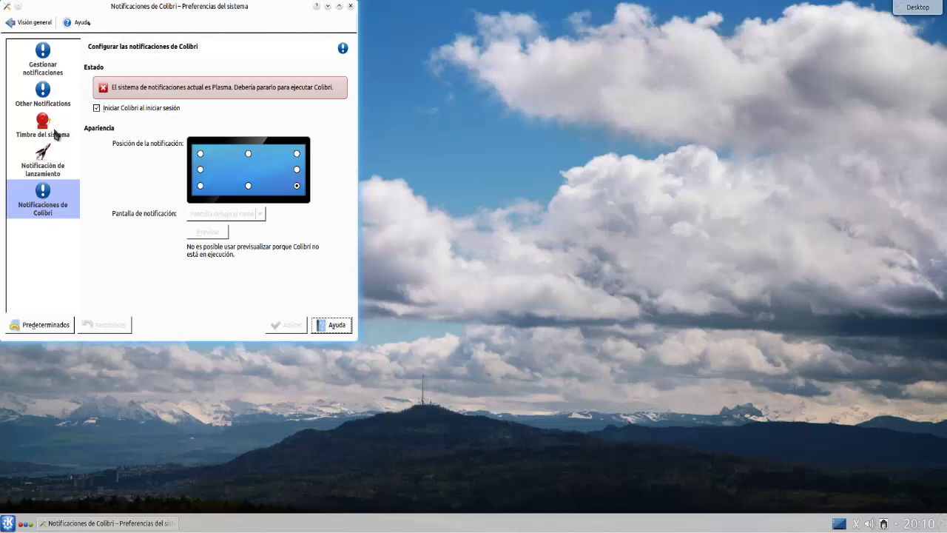
Browse the player options, system helper, system bell, launch feedback and Colibri notification pages
{"action": "left_click", "coordinate": [44, 61]}
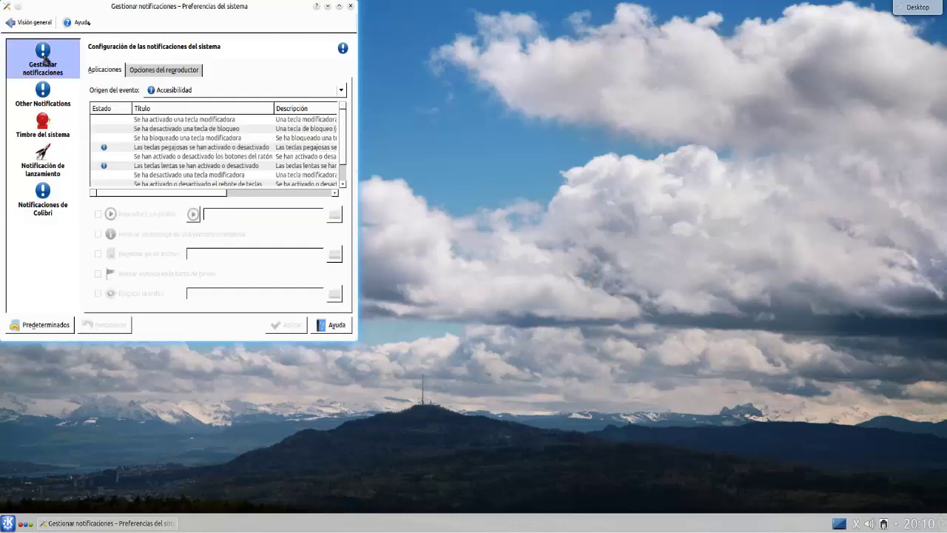
{"action": "left_click", "coordinate": [168, 76]}
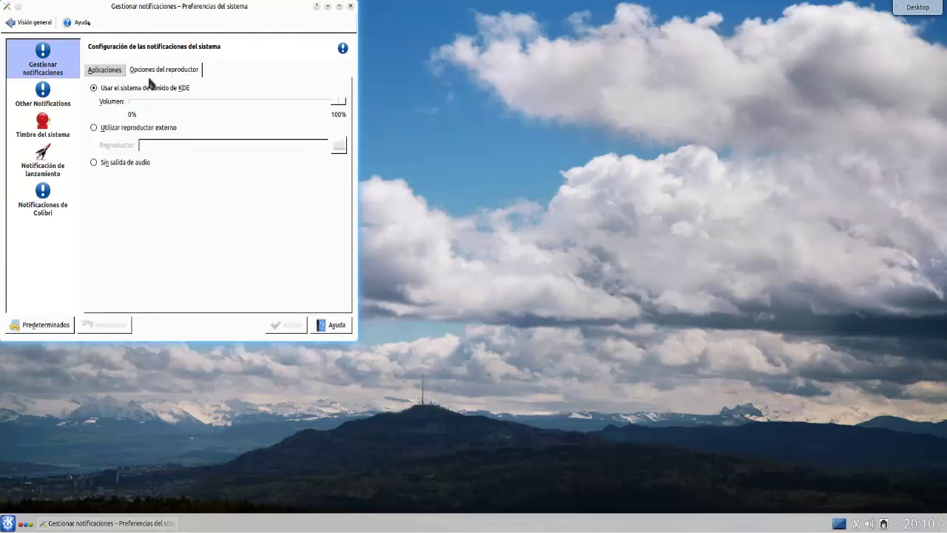
{"action": "left_click", "coordinate": [109, 70]}
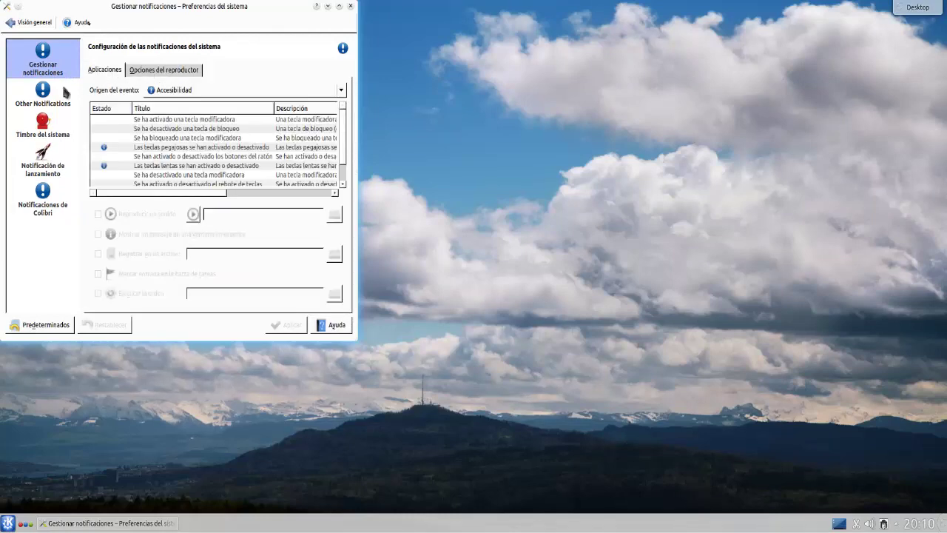
{"action": "left_click", "coordinate": [48, 93]}
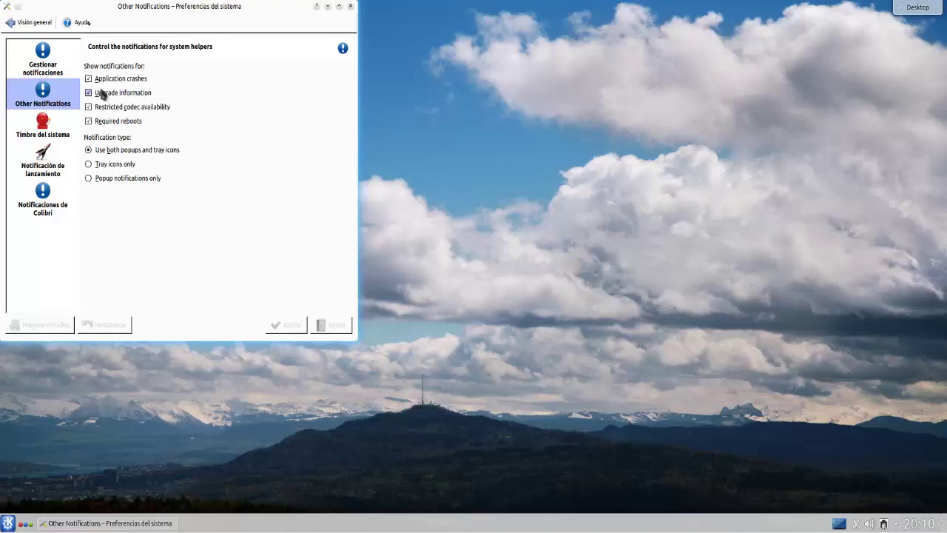
{"action": "left_click", "coordinate": [43, 122]}
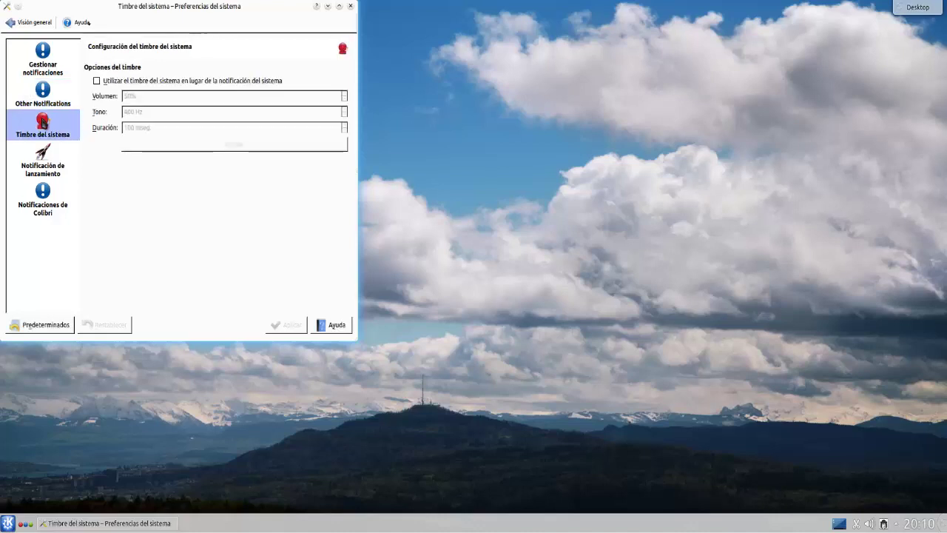
{"action": "left_click", "coordinate": [42, 156]}
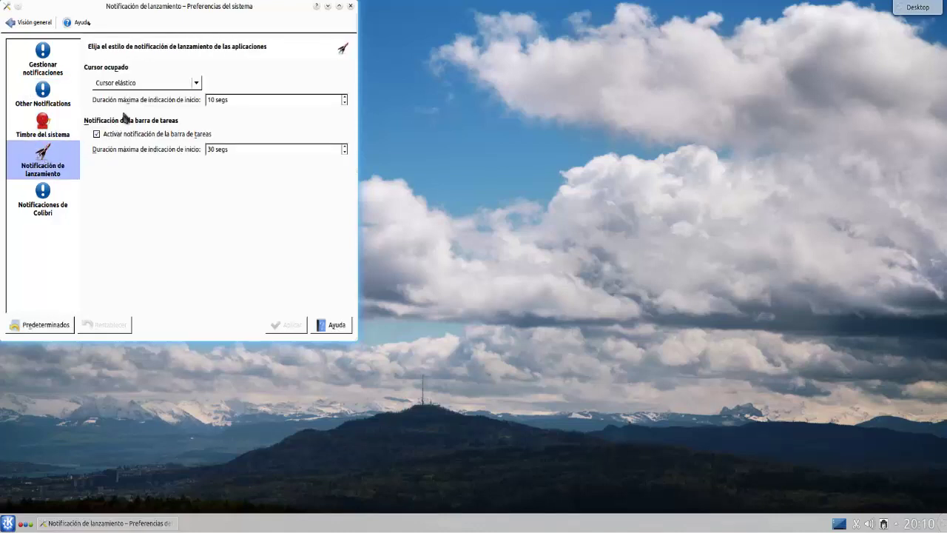
{"action": "left_click", "coordinate": [52, 195]}
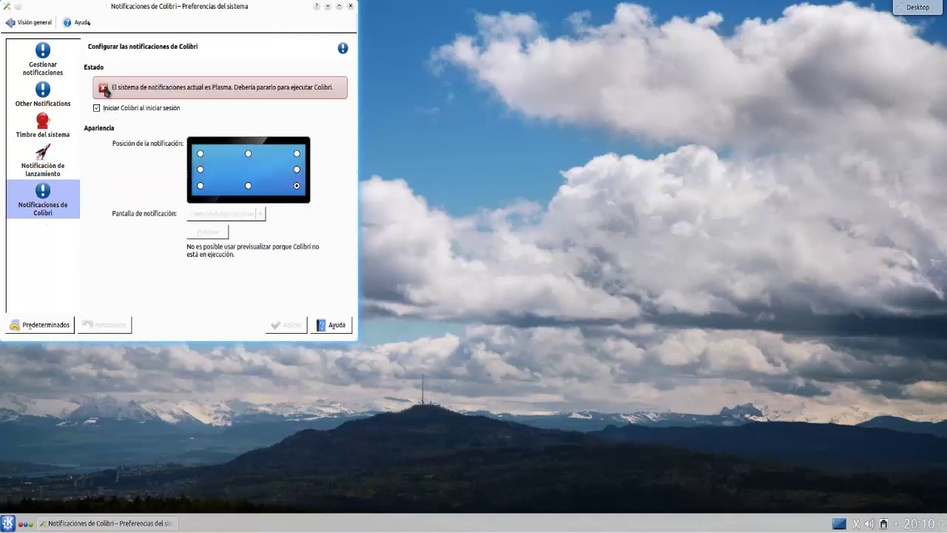
{"action": "left_click", "coordinate": [47, 62]}
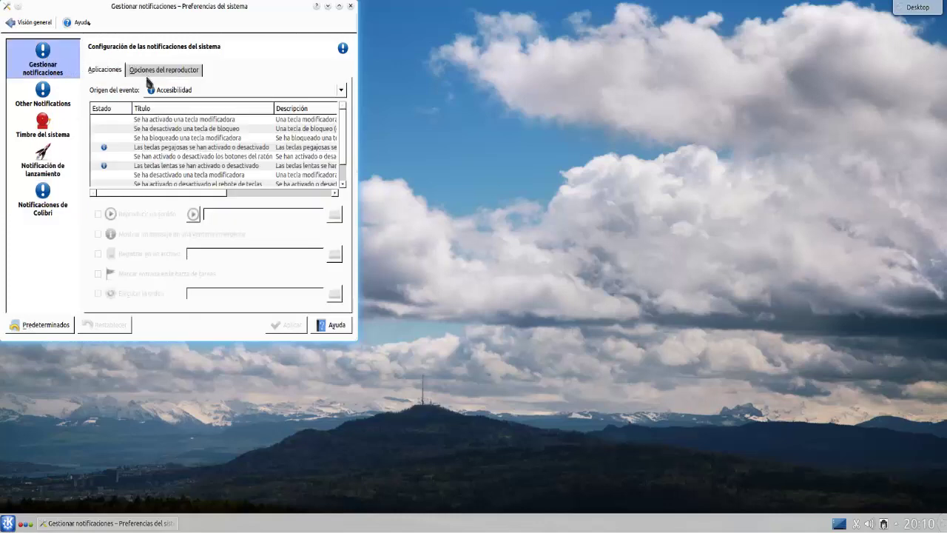
{"action": "scroll", "coordinate": [140, 122], "scroll_direction": "down", "scroll_amount": 1}
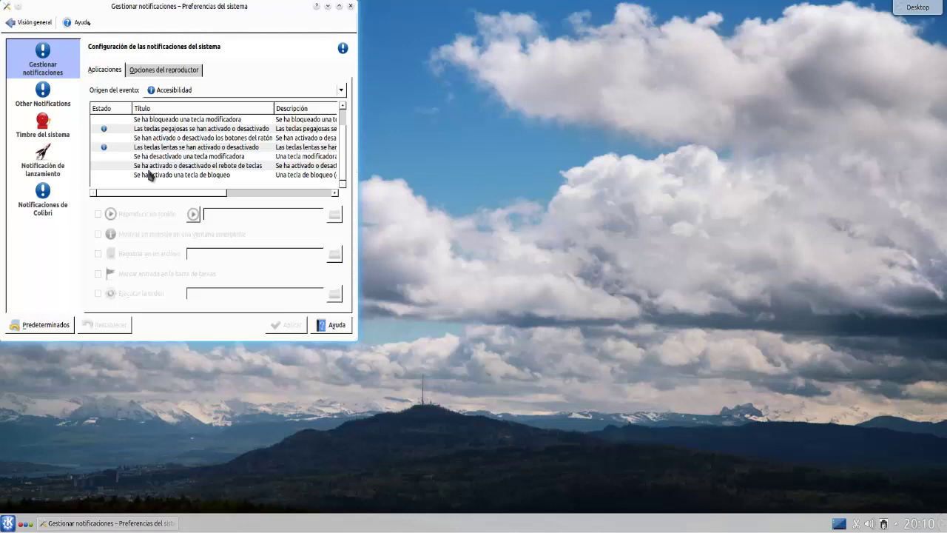
{"action": "scroll", "coordinate": [151, 171], "scroll_direction": "up", "scroll_amount": 1}
Set the player options to Sin salida de audio, applying it on returning to Visión general
{"action": "left_click", "coordinate": [159, 70]}
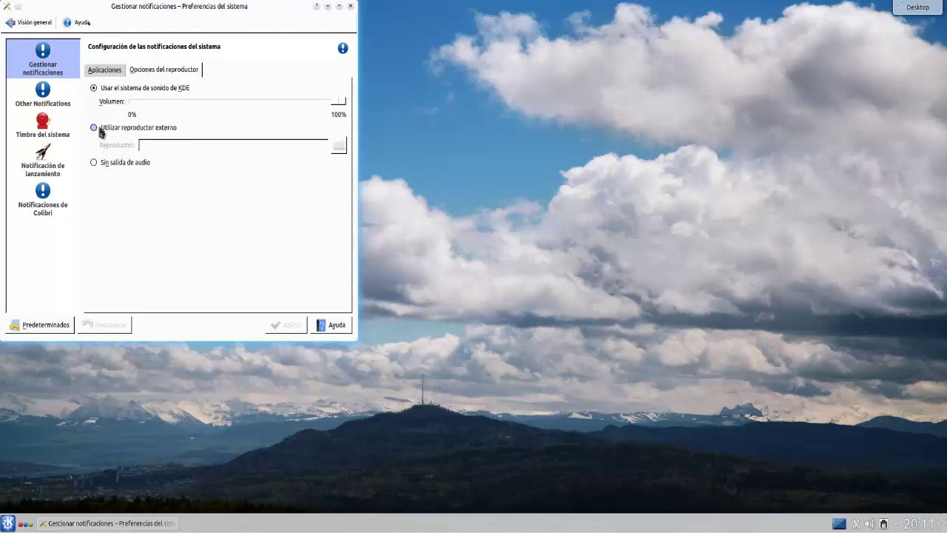
{"action": "left_click", "coordinate": [97, 163]}
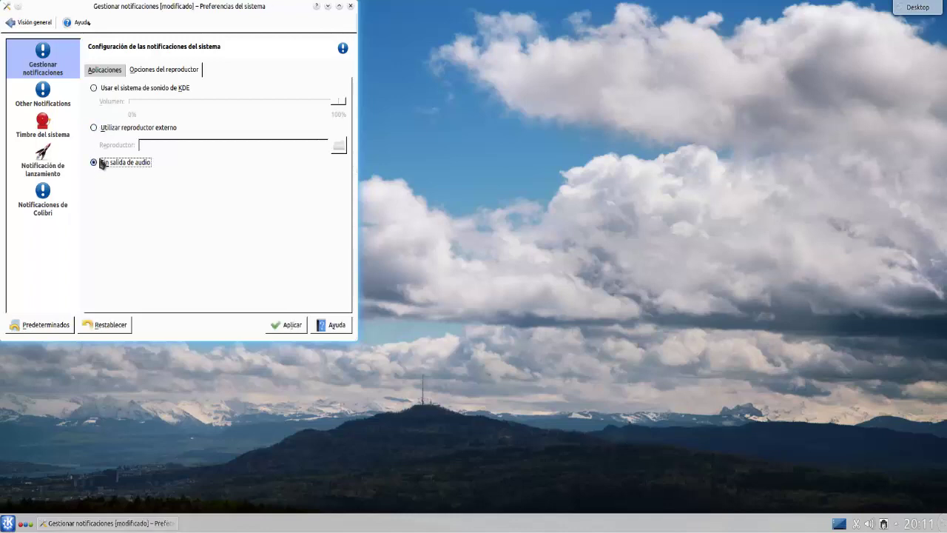
{"action": "left_click", "coordinate": [107, 72]}
{"action": "scroll", "coordinate": [114, 130], "scroll_direction": "down", "scroll_amount": 1}
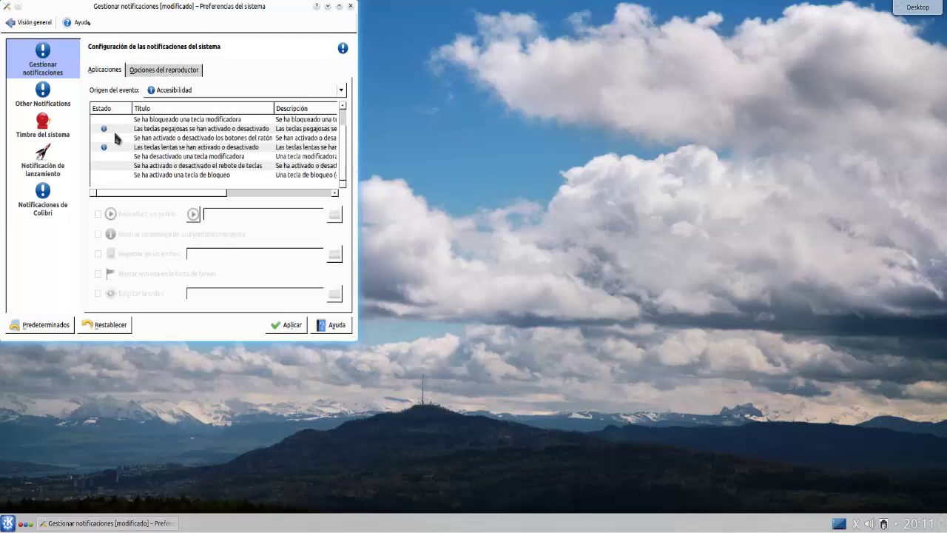
{"action": "scroll", "coordinate": [113, 130], "scroll_direction": "up", "scroll_amount": 1}
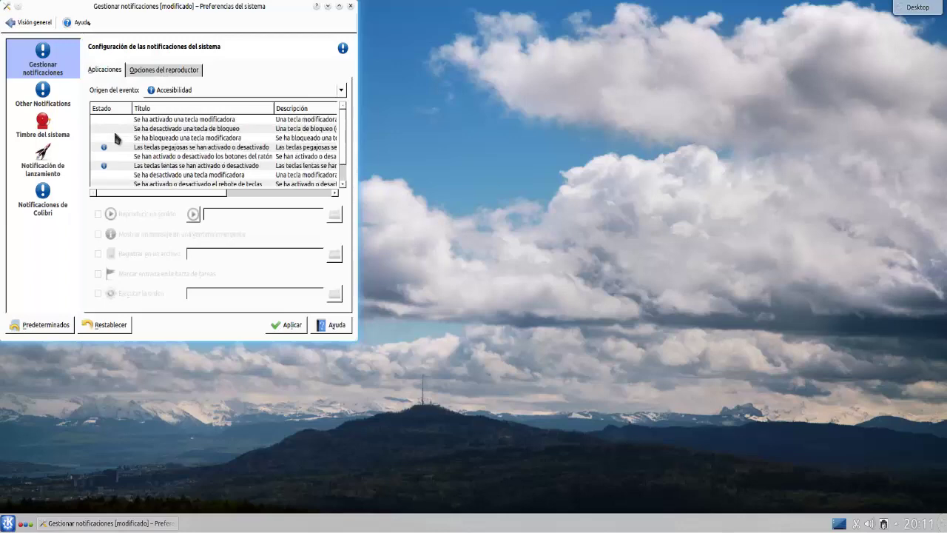
{"action": "left_click", "coordinate": [35, 23]}
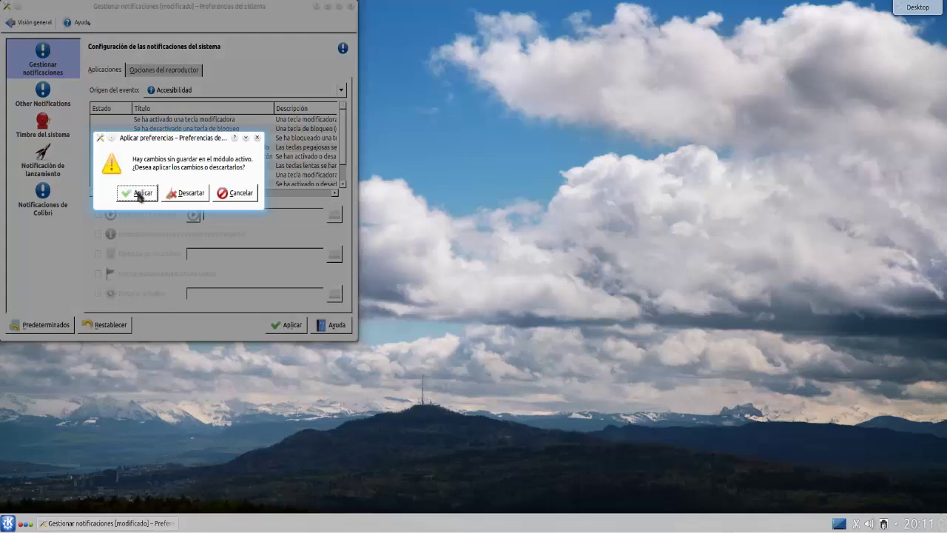
{"action": "left_click", "coordinate": [137, 193]}
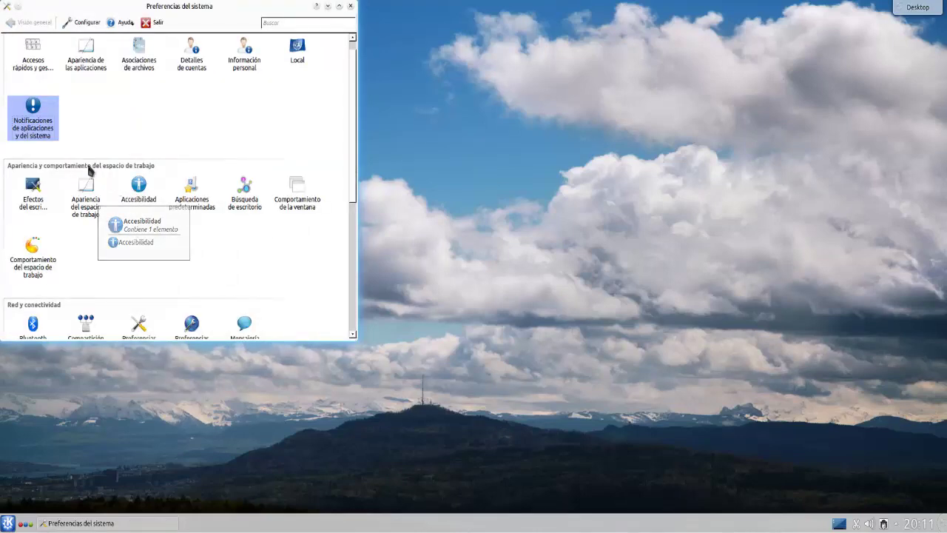
Turn off crash, upgrade, restricted codec and reboot notifications, apply, then open Notificaciones de Colibri
{"action": "left_click", "coordinate": [33, 110]}
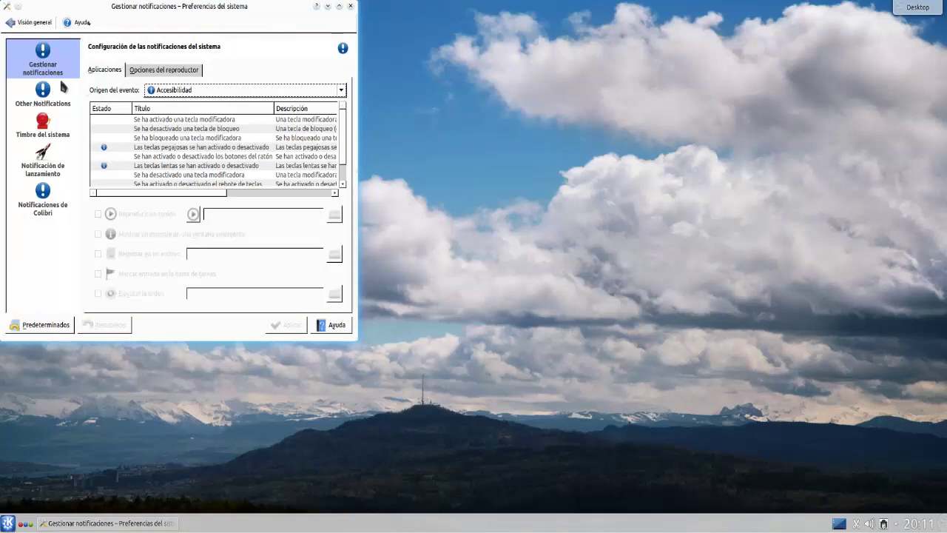
{"action": "left_click", "coordinate": [44, 98]}
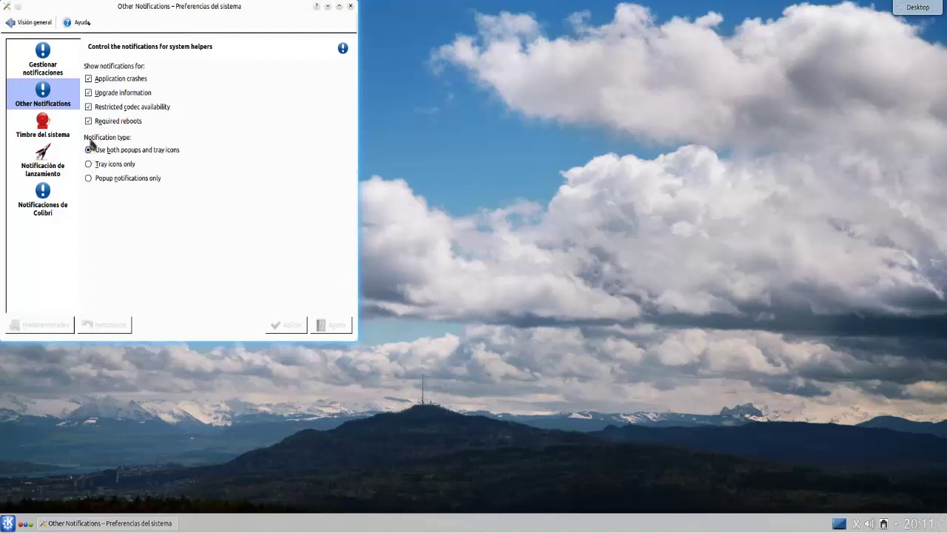
{"action": "left_click", "coordinate": [88, 79]}
{"action": "left_click", "coordinate": [88, 93]}
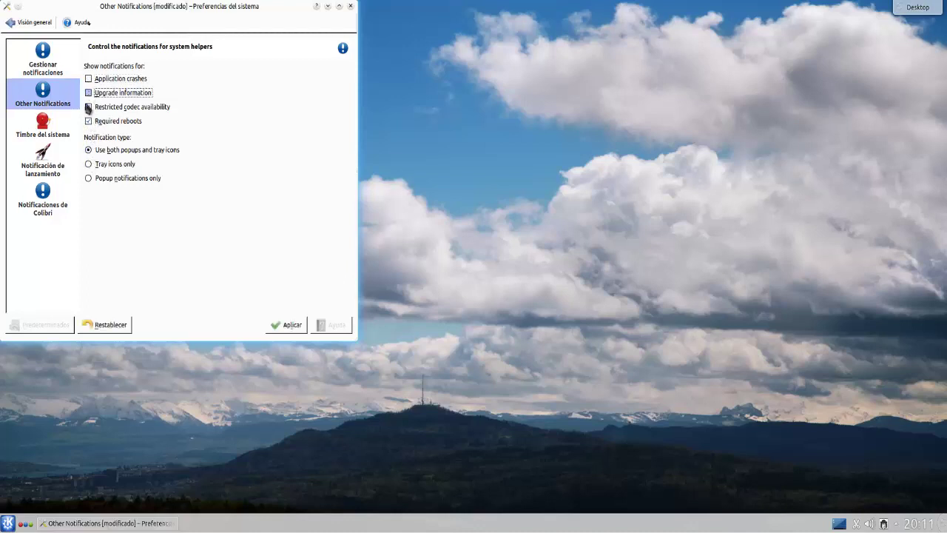
{"action": "left_click", "coordinate": [88, 107]}
{"action": "left_click", "coordinate": [88, 121]}
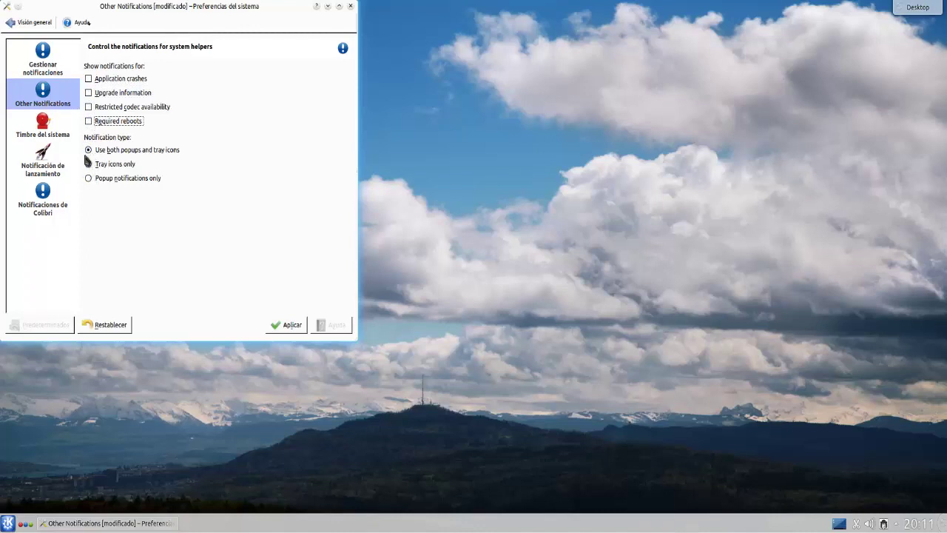
{"action": "left_click", "coordinate": [287, 326]}
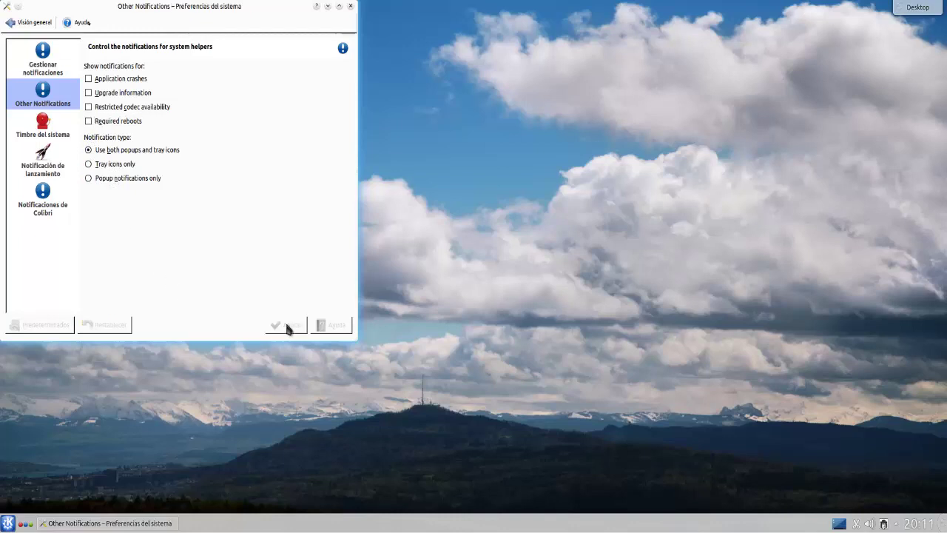
{"action": "left_click", "coordinate": [47, 203]}
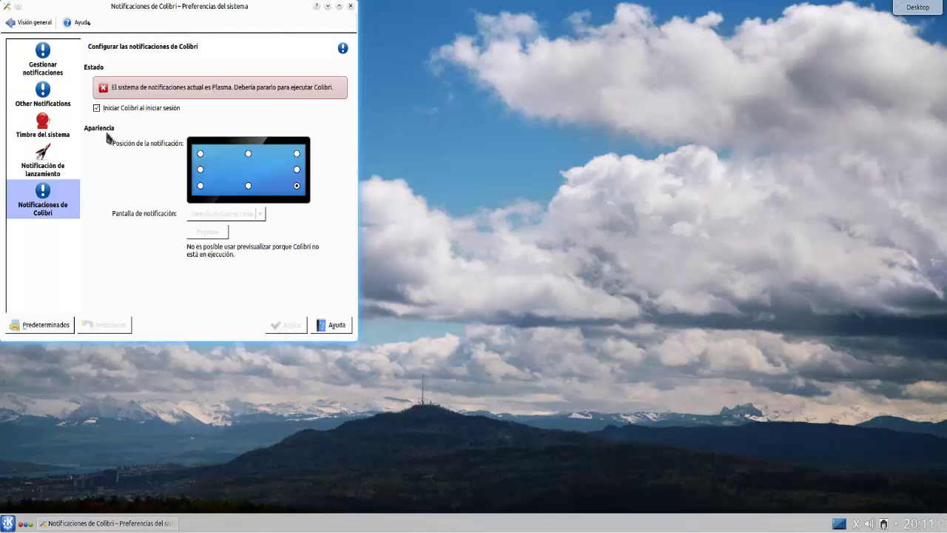
Set Other Notifications to 'Popup notifications only', apply it, and return to Gestionar notificaciones
{"action": "left_click", "coordinate": [97, 109]}
{"action": "left_click", "coordinate": [97, 109]}
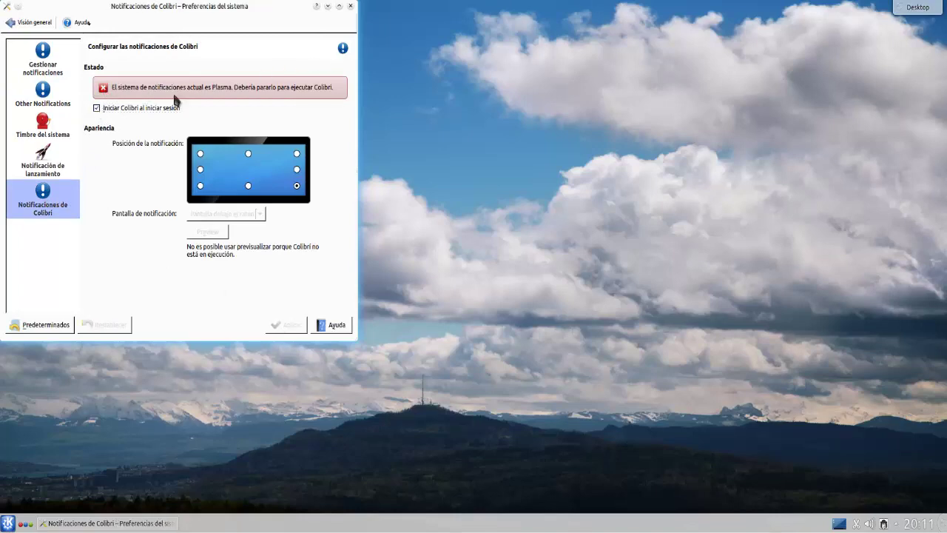
{"action": "left_click", "coordinate": [41, 132]}
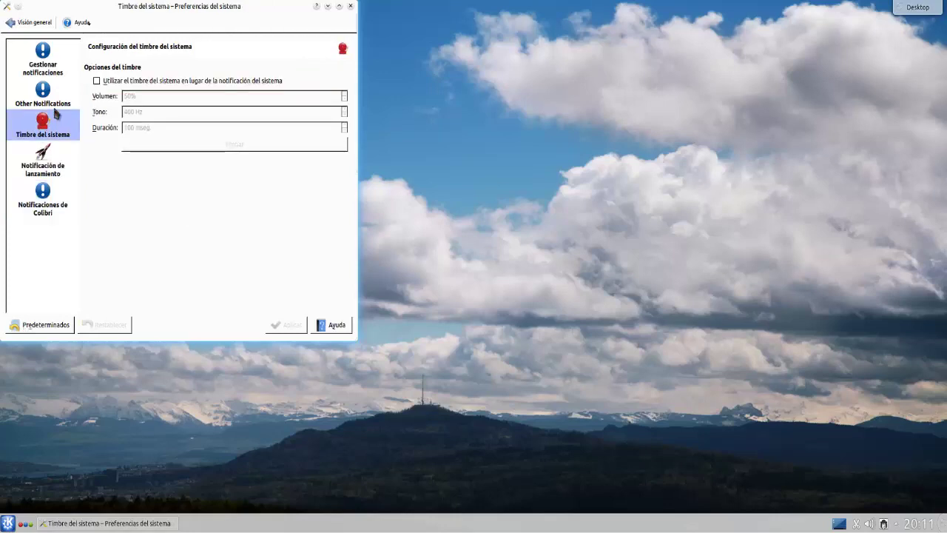
{"action": "left_click", "coordinate": [49, 91]}
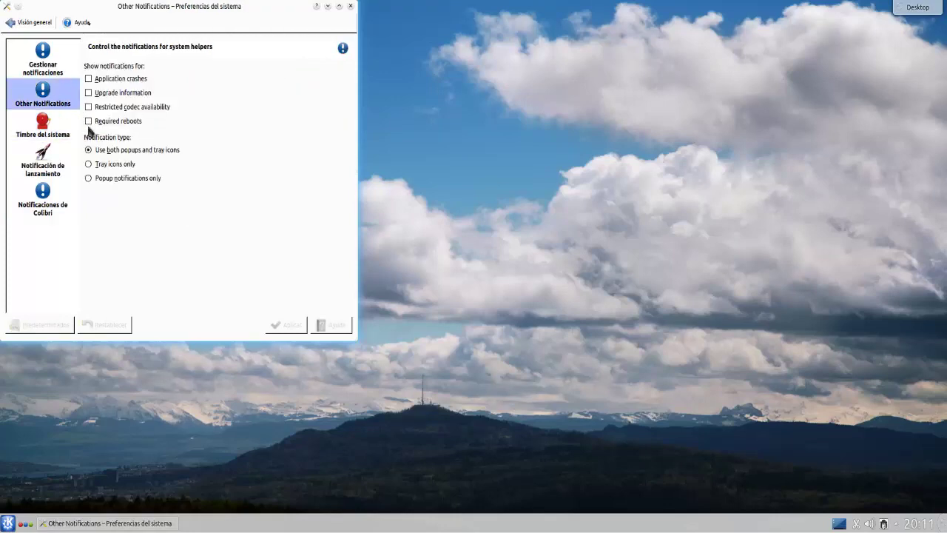
{"action": "left_click", "coordinate": [89, 165]}
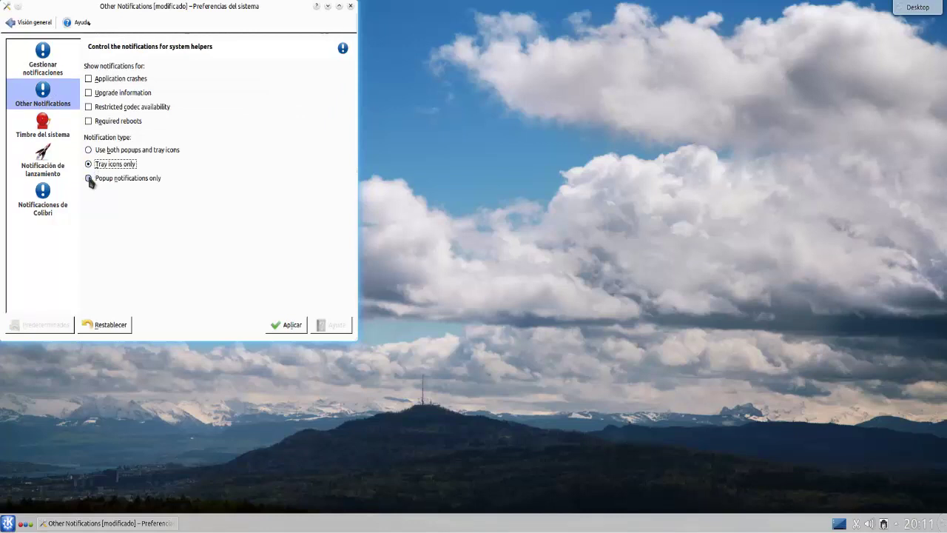
{"action": "left_click", "coordinate": [89, 179]}
{"action": "left_click", "coordinate": [286, 326]}
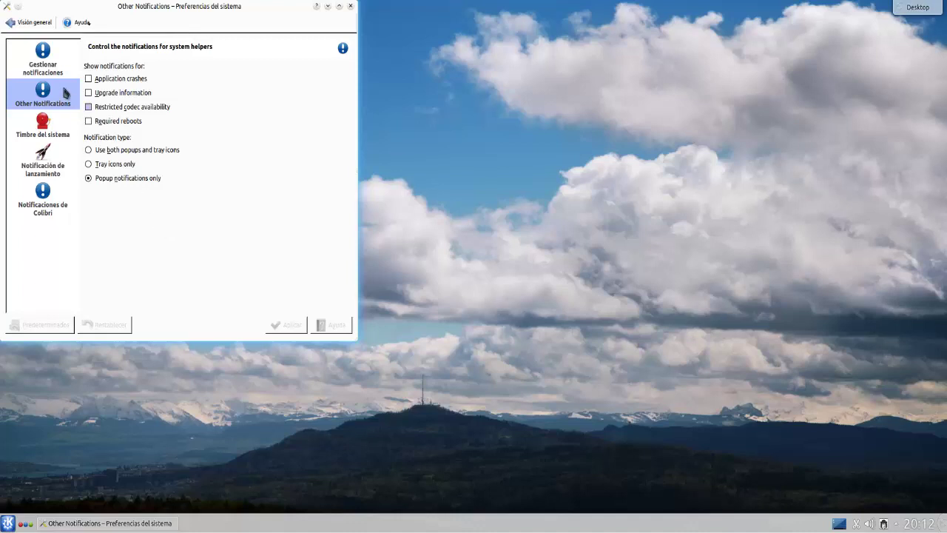
{"action": "left_click", "coordinate": [46, 60]}
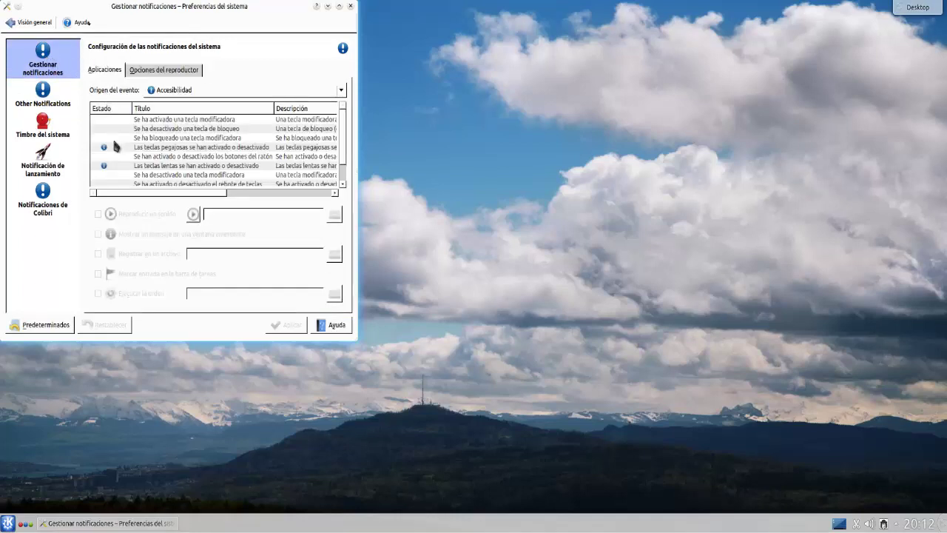
Select 'Usar el sistema de sonido de KDE' under Opciones del reproductor, then open Origen del evento
{"action": "scroll", "coordinate": [116, 147], "scroll_direction": "down", "scroll_amount": 1}
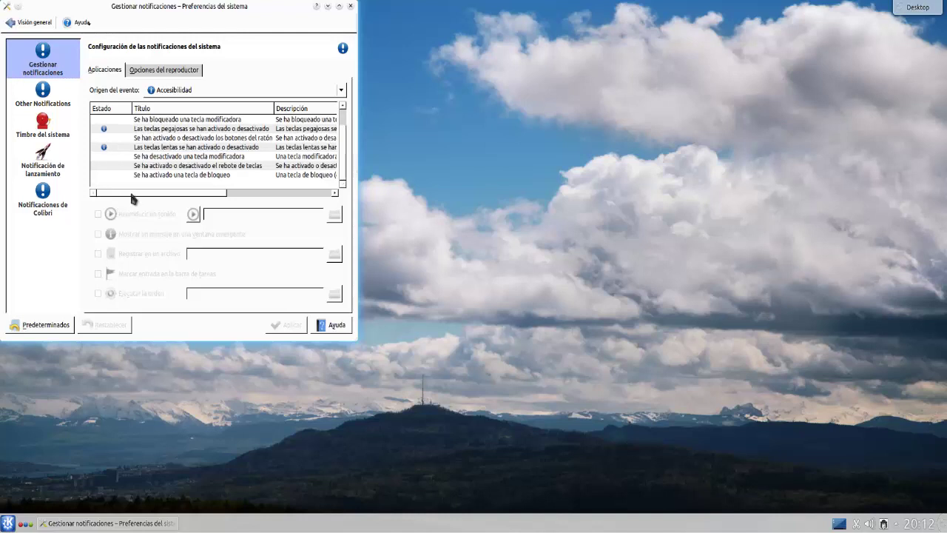
{"action": "scroll", "coordinate": [138, 172], "scroll_direction": "up", "scroll_amount": 1}
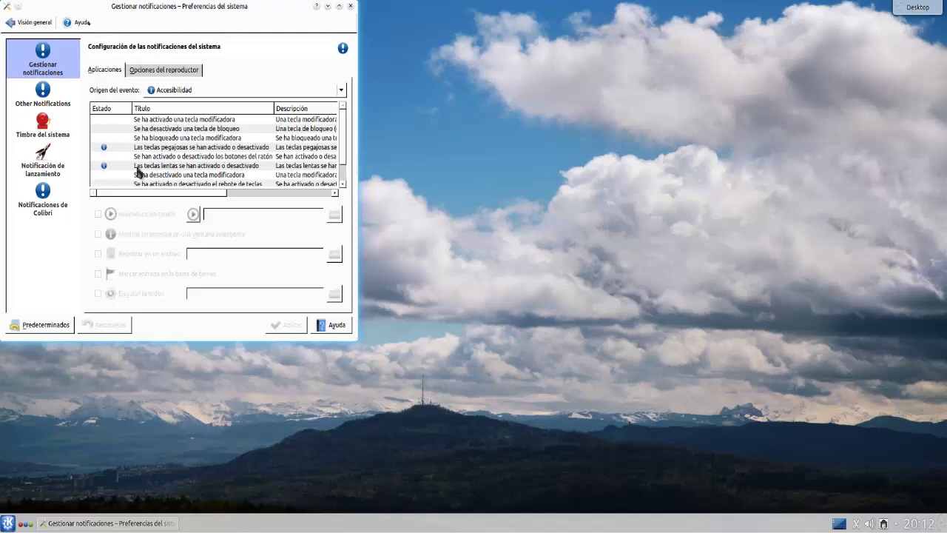
{"action": "left_click", "coordinate": [153, 71]}
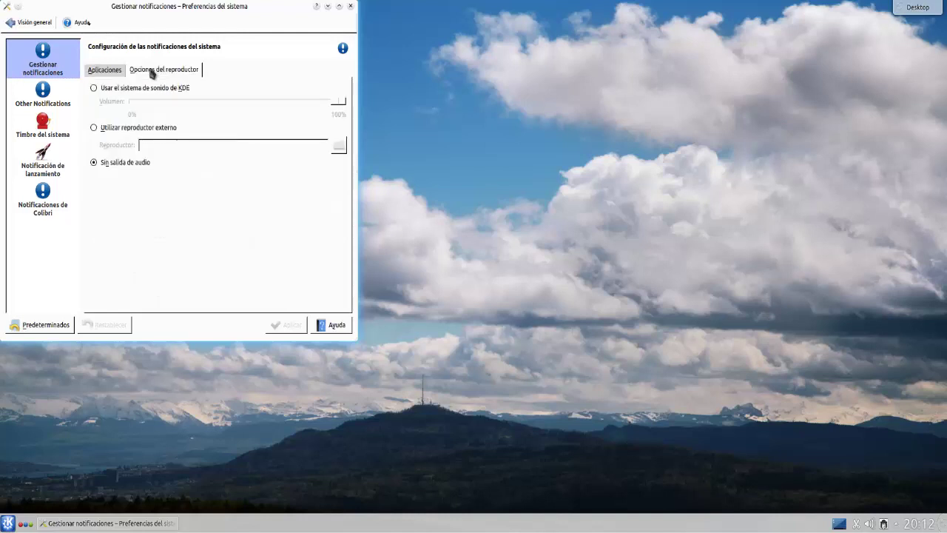
{"action": "left_click", "coordinate": [120, 89]}
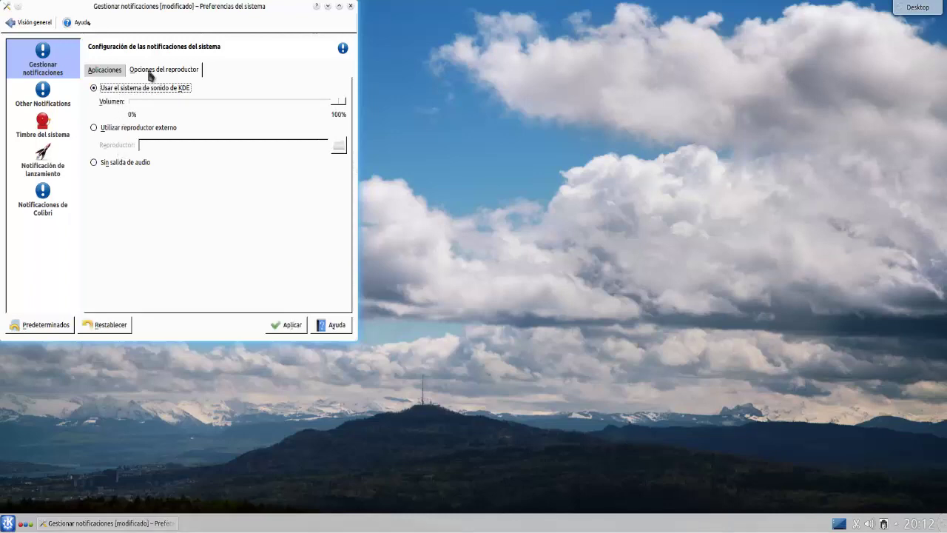
{"action": "left_click", "coordinate": [109, 74]}
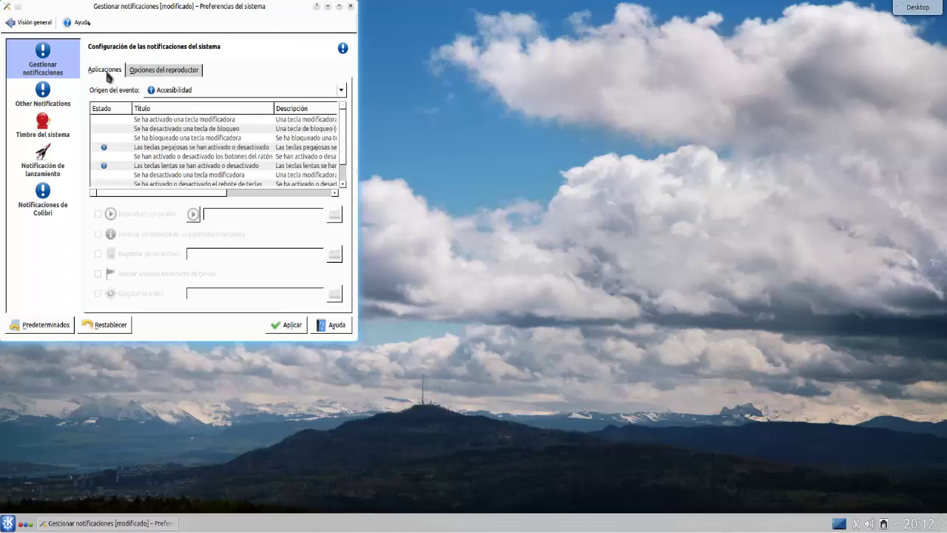
{"action": "left_click", "coordinate": [156, 92]}
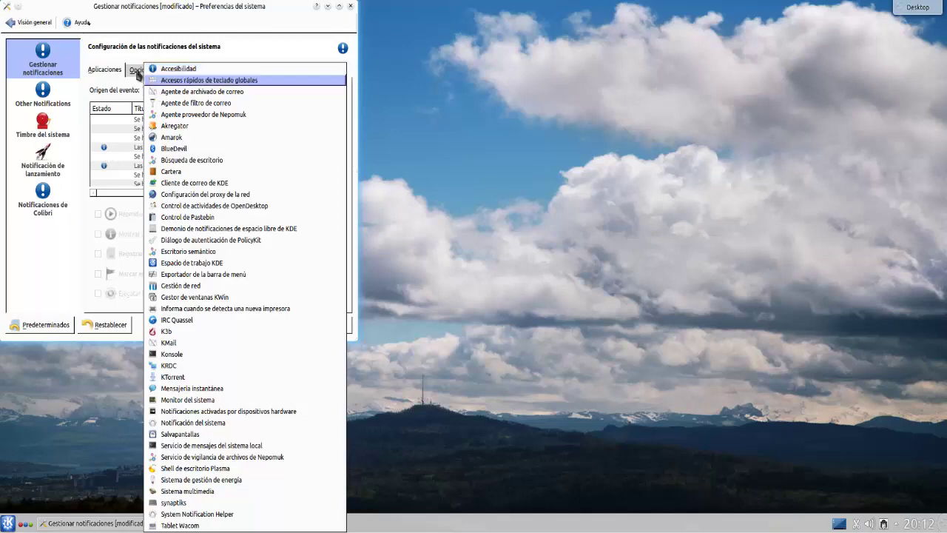
Close the event source list, keeping Accesibilidad selected
{"action": "left_click", "coordinate": [134, 72]}
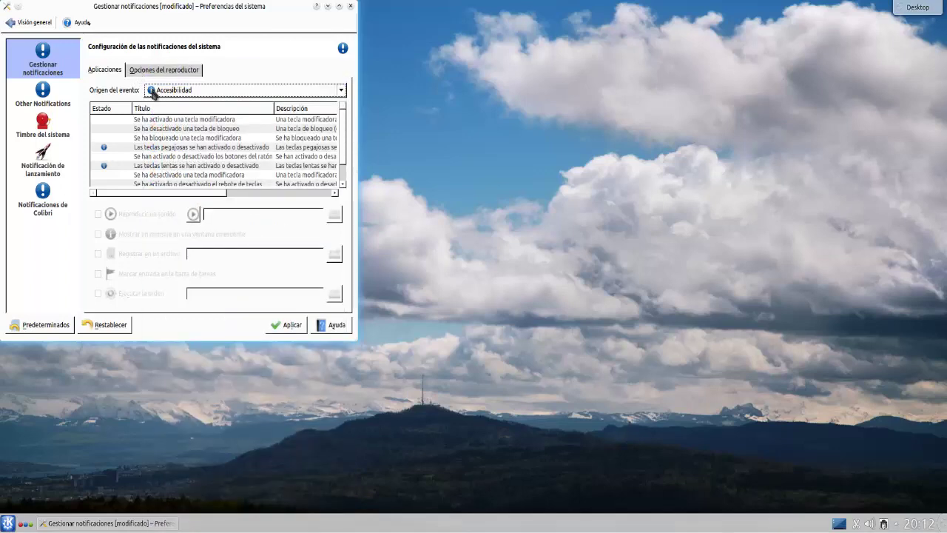
{"action": "scroll", "coordinate": [148, 126], "scroll_direction": "down", "scroll_amount": 1}
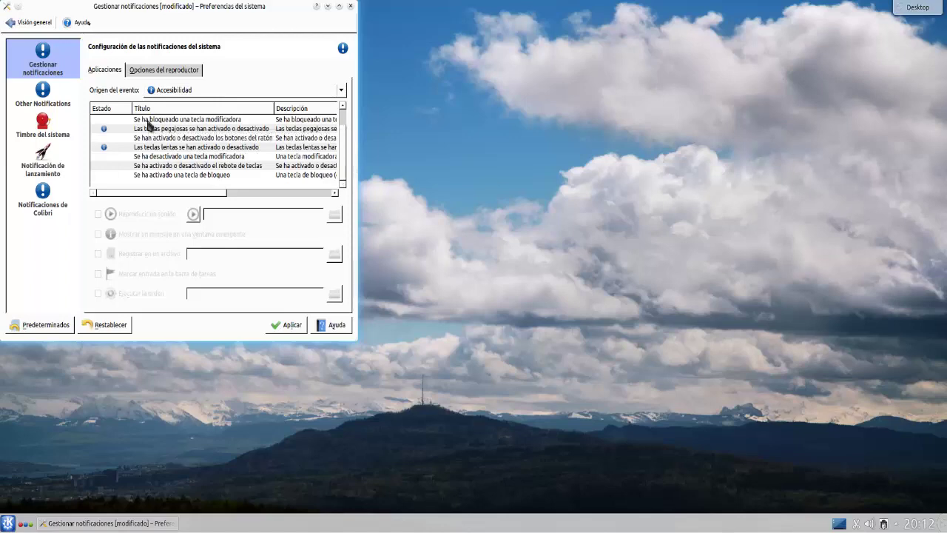
{"action": "scroll", "coordinate": [148, 124], "scroll_direction": "up", "scroll_amount": 1}
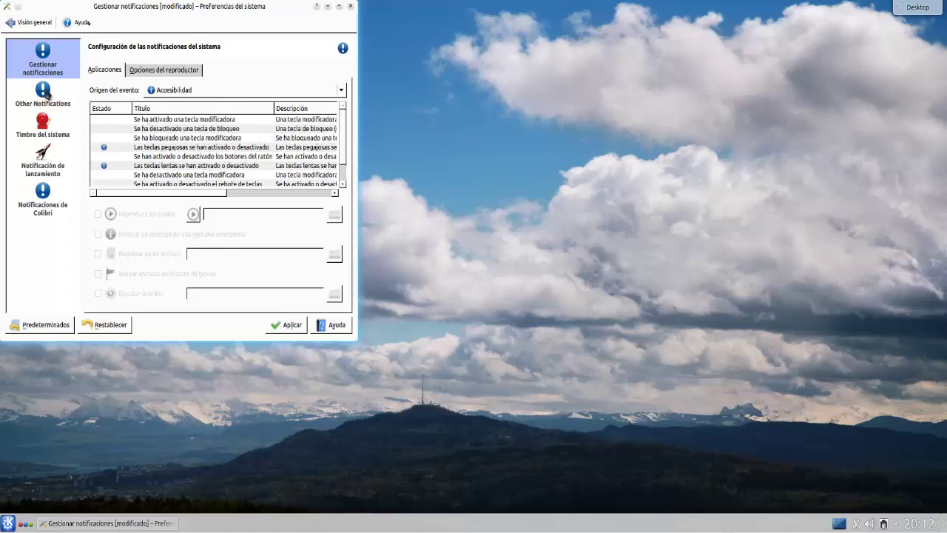
{"action": "left_click", "coordinate": [78, 23]}
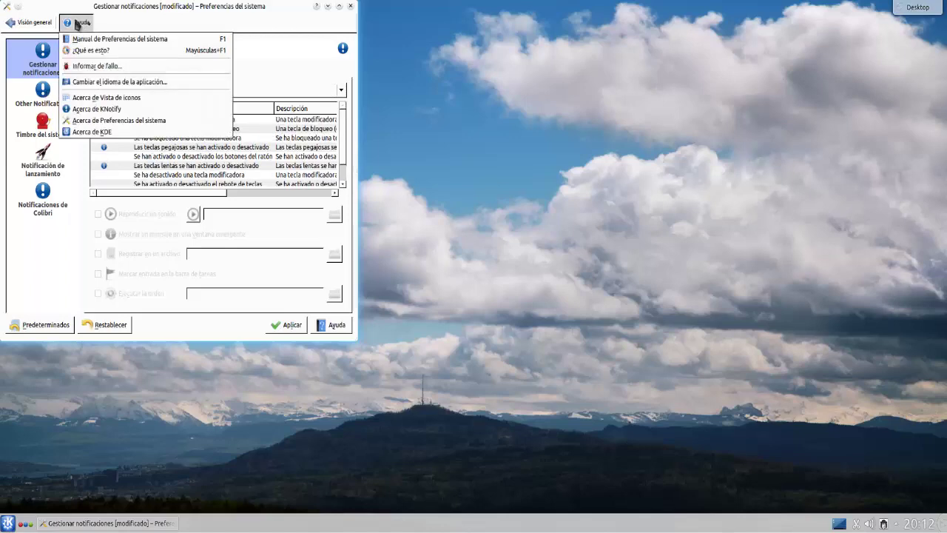
{"action": "left_click", "coordinate": [78, 24]}
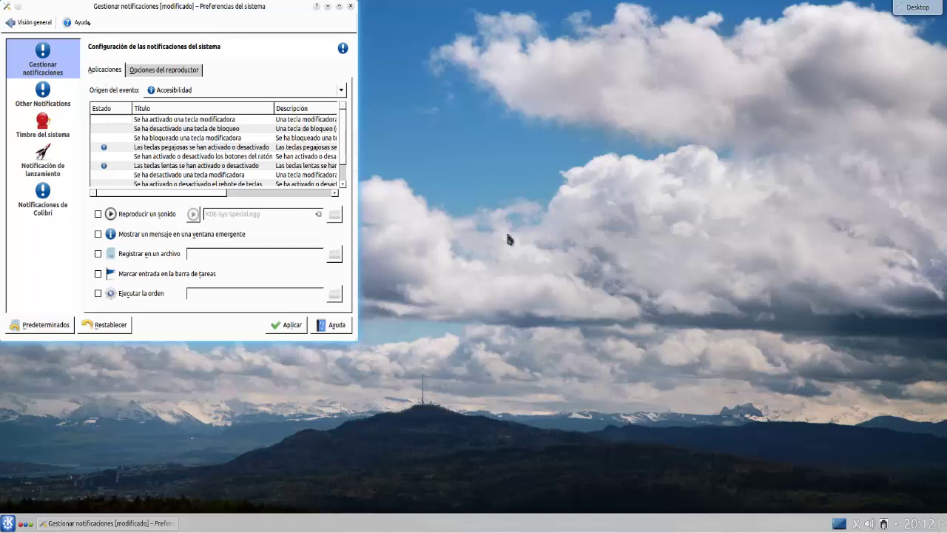
Open Notificaciones de Colibri and apply the pending sound change when prompted
{"action": "left_click", "coordinate": [858, 524]}
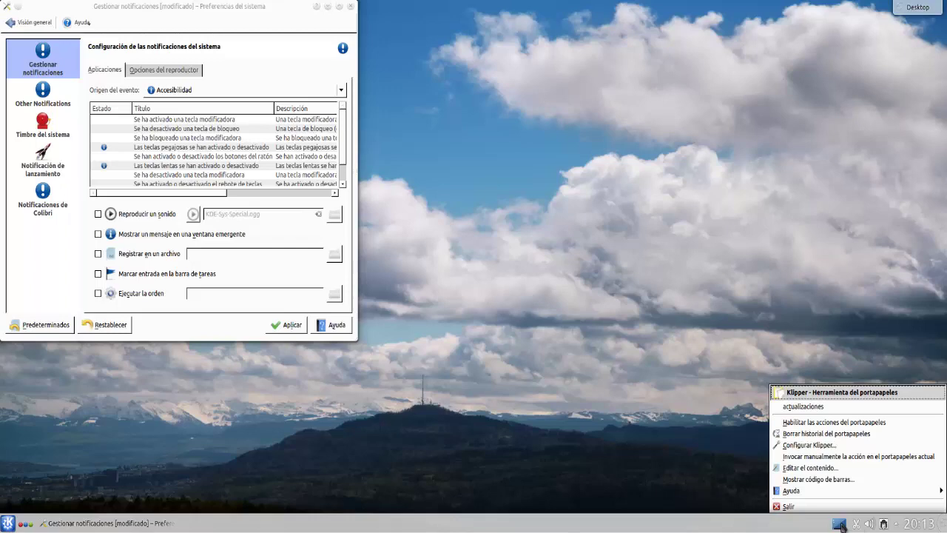
{"action": "left_click", "coordinate": [840, 524]}
{"action": "left_click", "coordinate": [840, 524]}
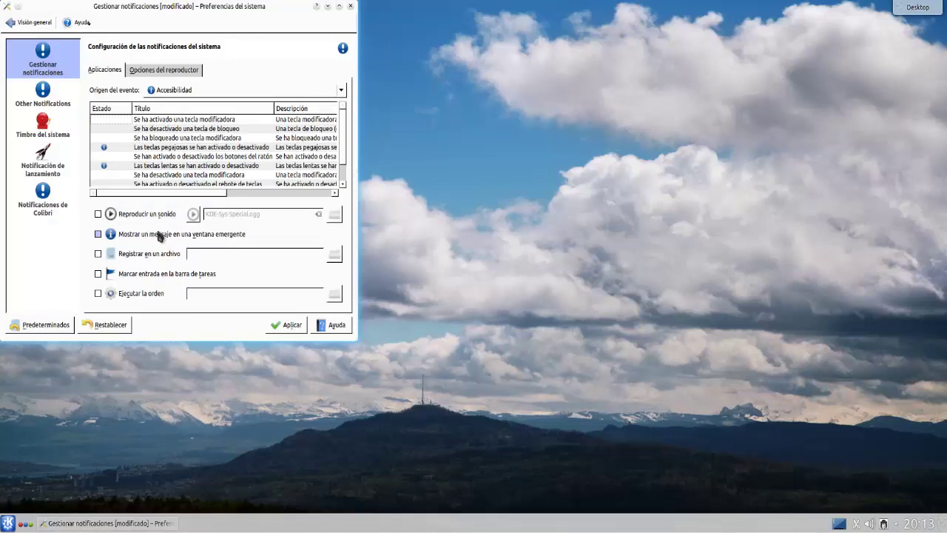
{"action": "left_click", "coordinate": [52, 203]}
{"action": "left_click", "coordinate": [135, 196]}
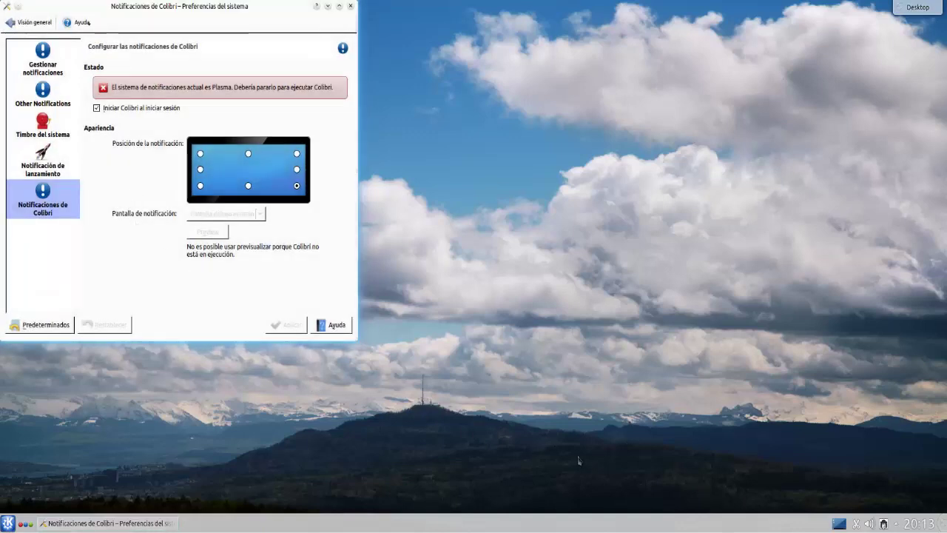
Remove the Bandeja del sistema from the panel, start Colibri, and close System Settings
{"action": "right_click", "coordinate": [839, 524]}
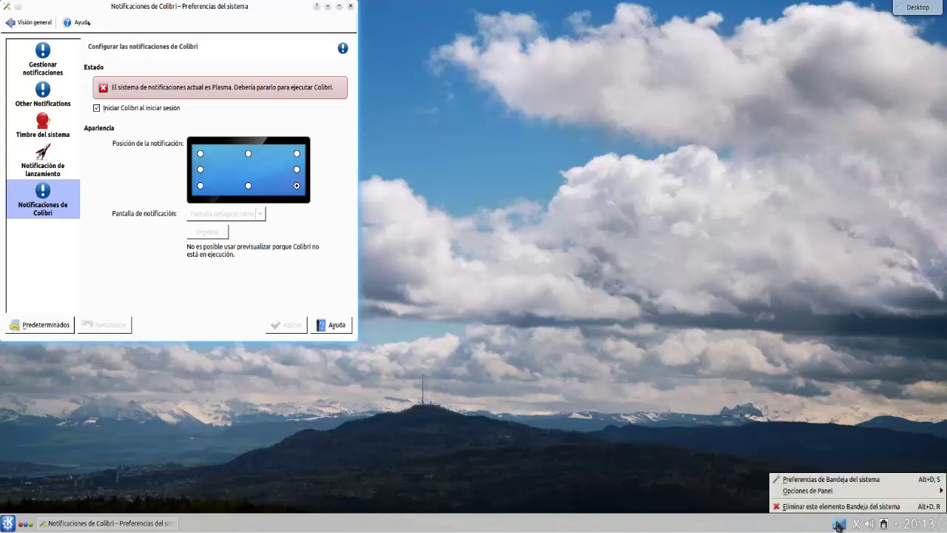
{"action": "mouse_move", "coordinate": [832, 493]}
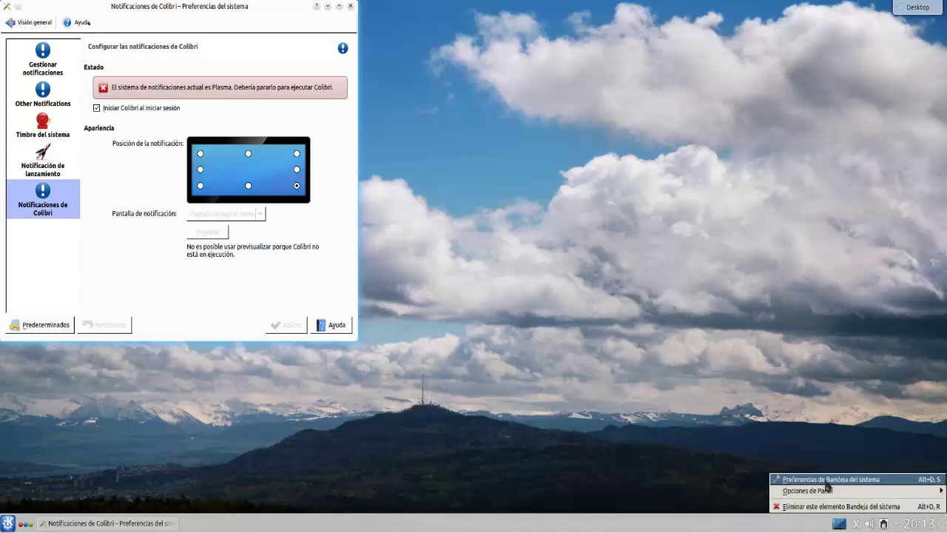
{"action": "left_click", "coordinate": [831, 507]}
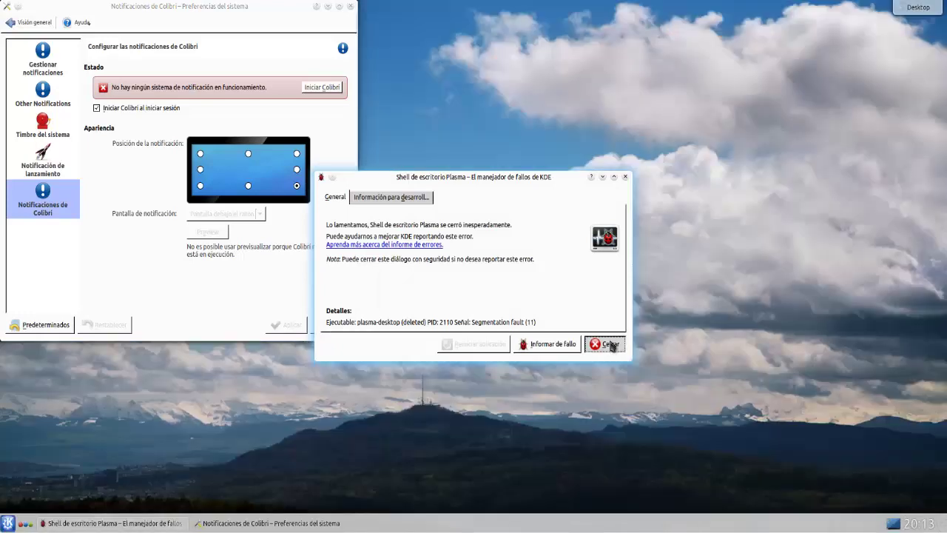
{"action": "left_click", "coordinate": [608, 344]}
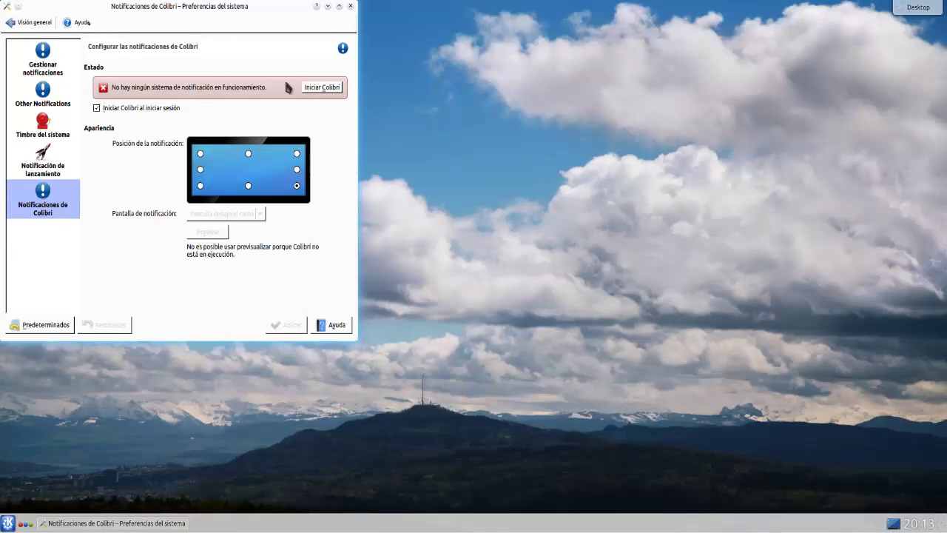
{"action": "left_click", "coordinate": [316, 90]}
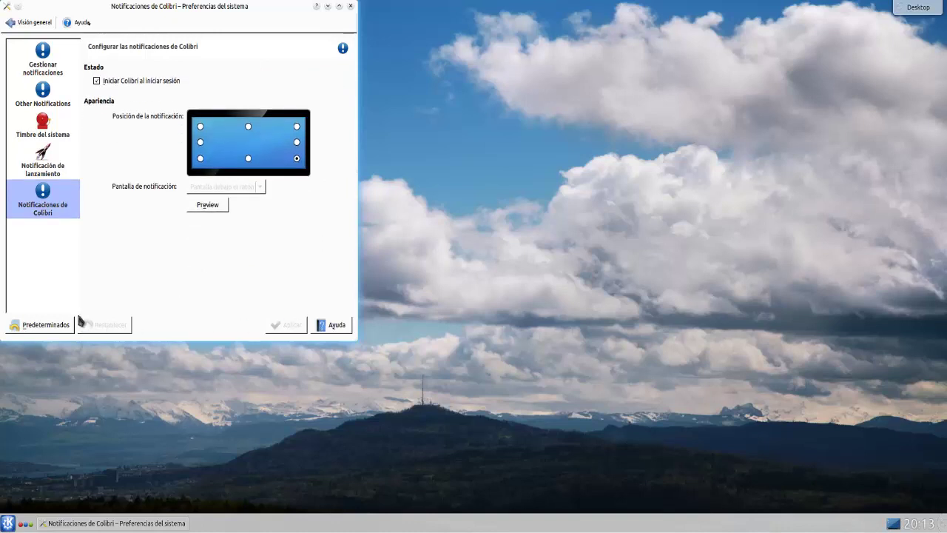
{"action": "left_click", "coordinate": [351, 6]}
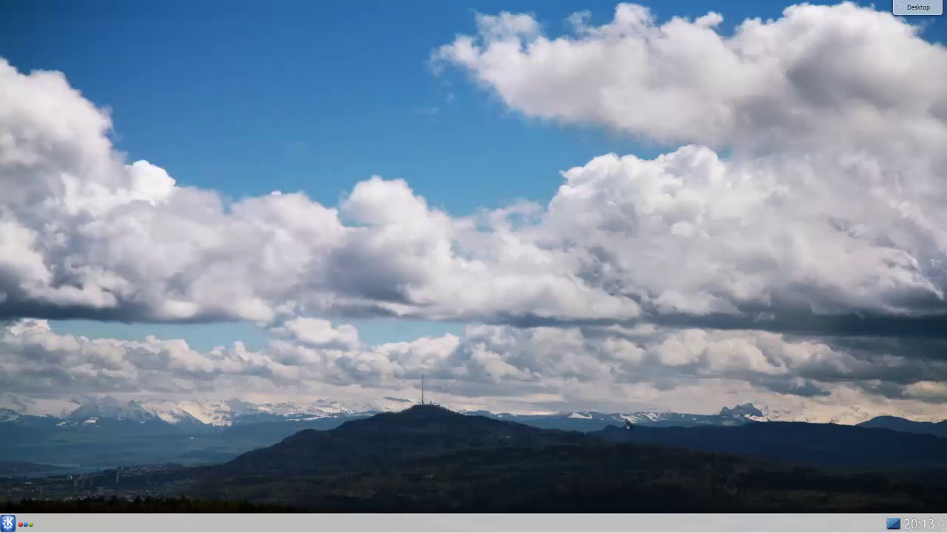
Launch Amarok, play Art Of Nations (Amarok Theme), then close the player
{"action": "right_click", "coordinate": [894, 524]}
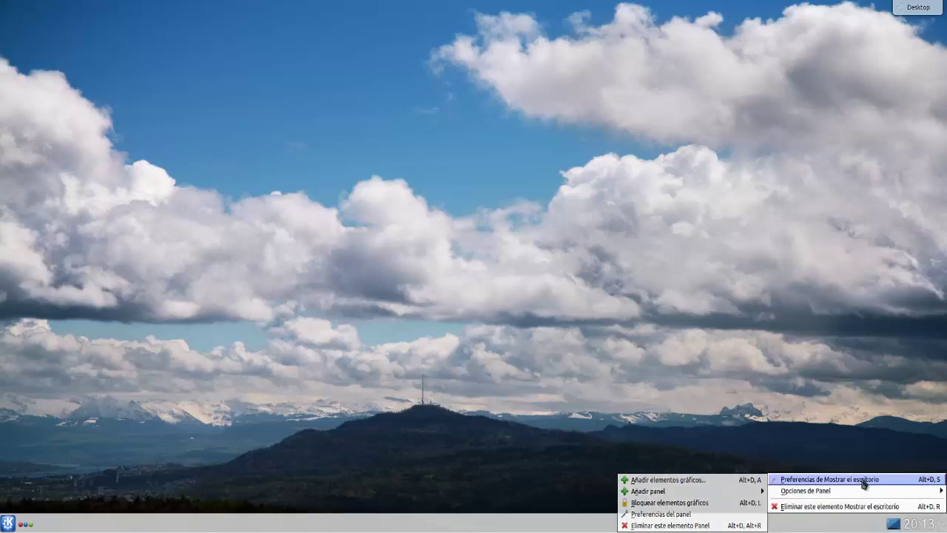
{"action": "left_click", "coordinate": [698, 444]}
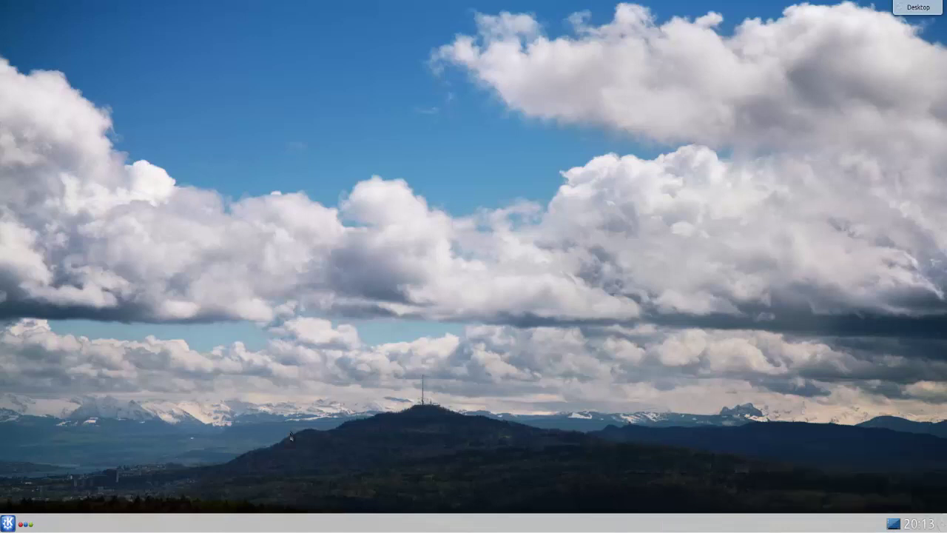
{"action": "left_click", "coordinate": [9, 523]}
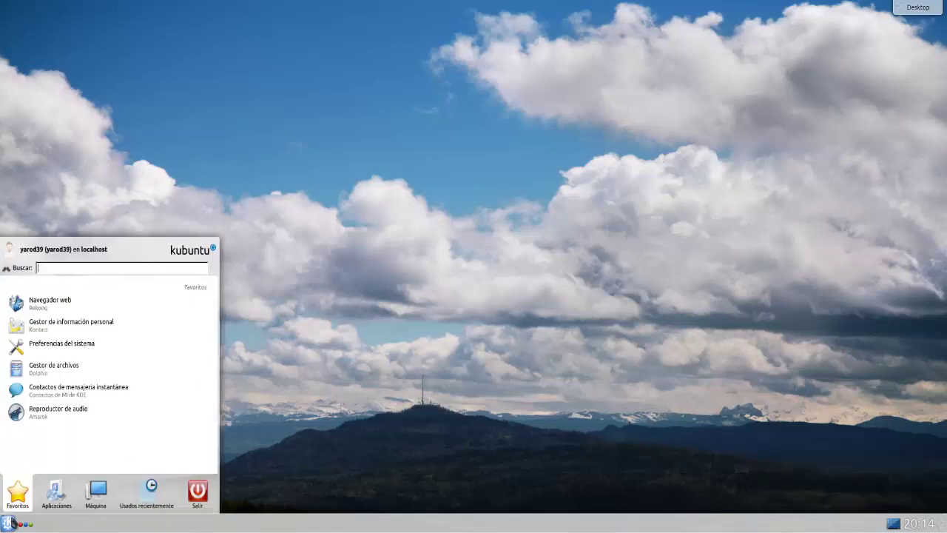
{"action": "left_click", "coordinate": [47, 413]}
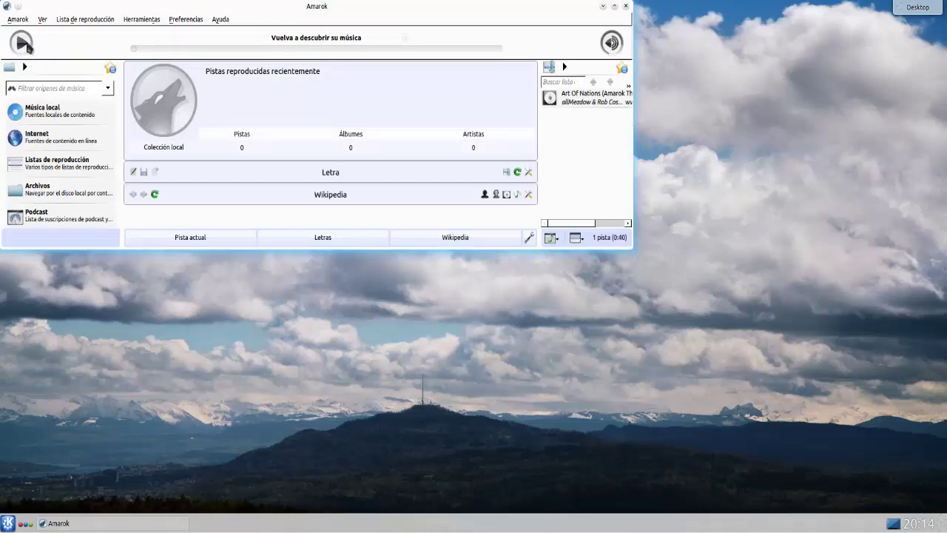
{"action": "left_click", "coordinate": [22, 43]}
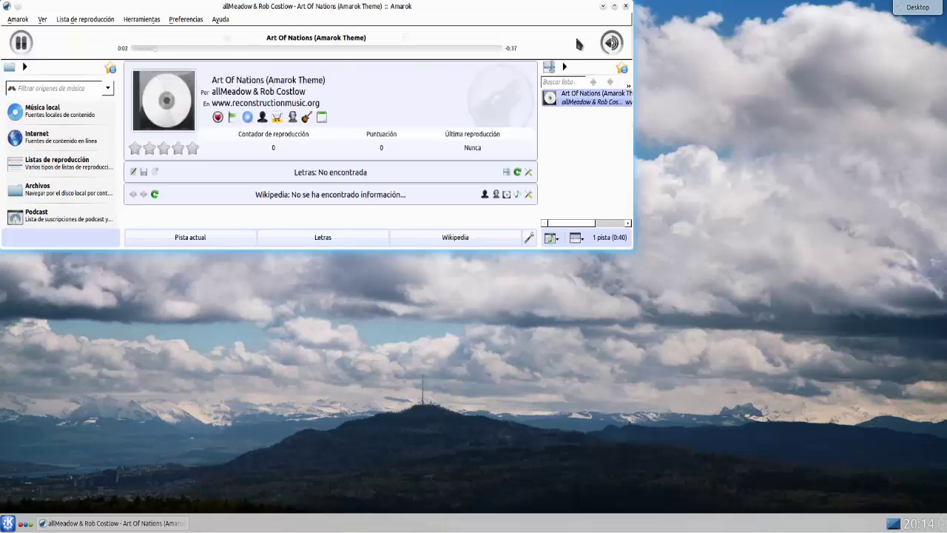
{"action": "left_click", "coordinate": [627, 6]}
{"action": "right_click", "coordinate": [893, 524]}
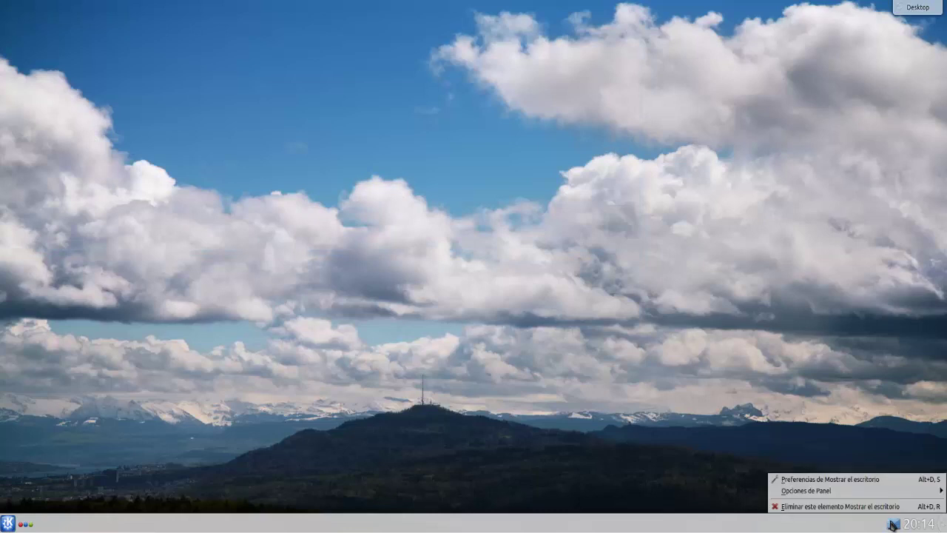
{"action": "left_click", "coordinate": [867, 480]}
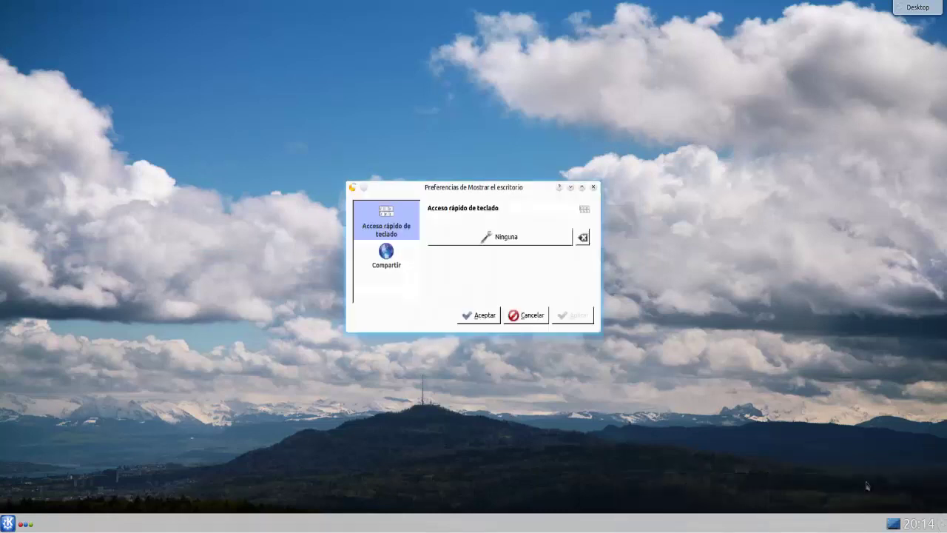
{"action": "left_click", "coordinate": [482, 316]}
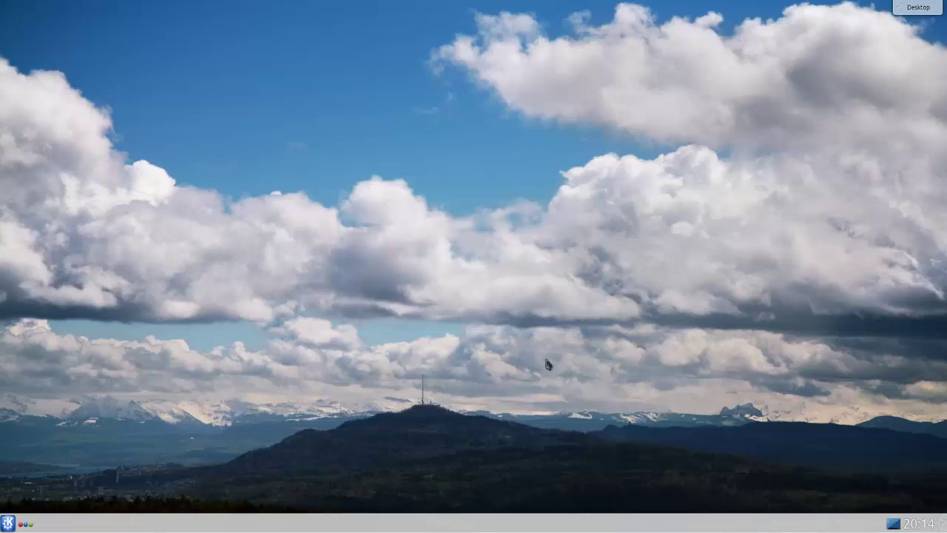
{"action": "right_click", "coordinate": [893, 524]}
{"action": "mouse_move", "coordinate": [862, 493]}
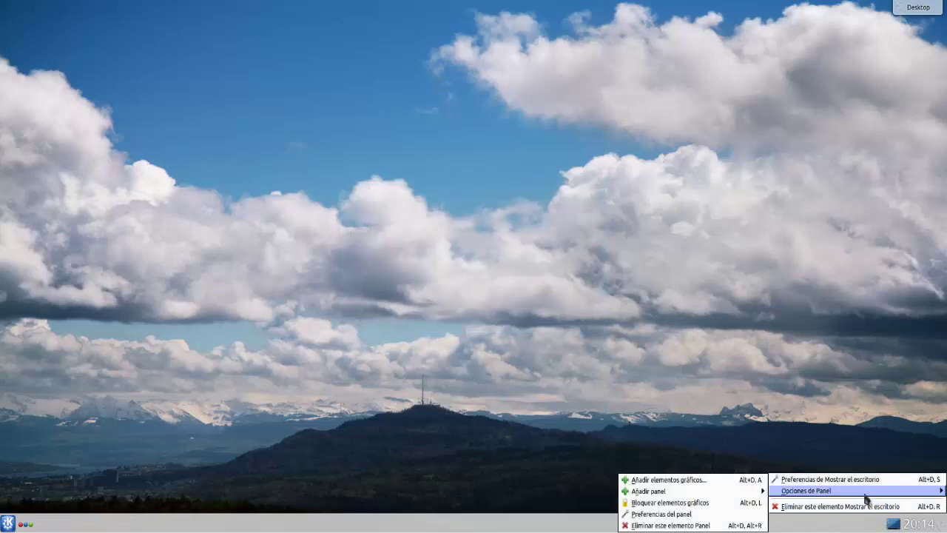
{"action": "left_click", "coordinate": [688, 482]}
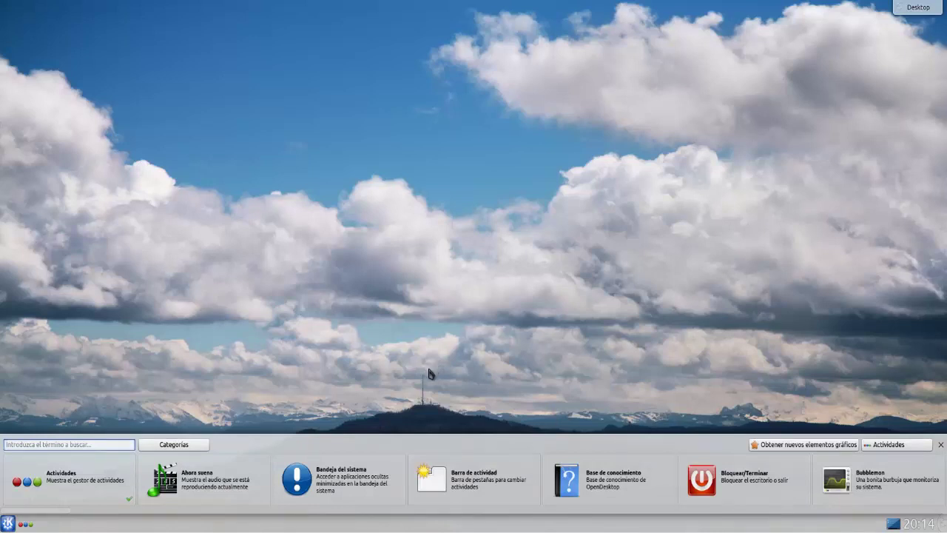
{"action": "left_click", "coordinate": [942, 446]}
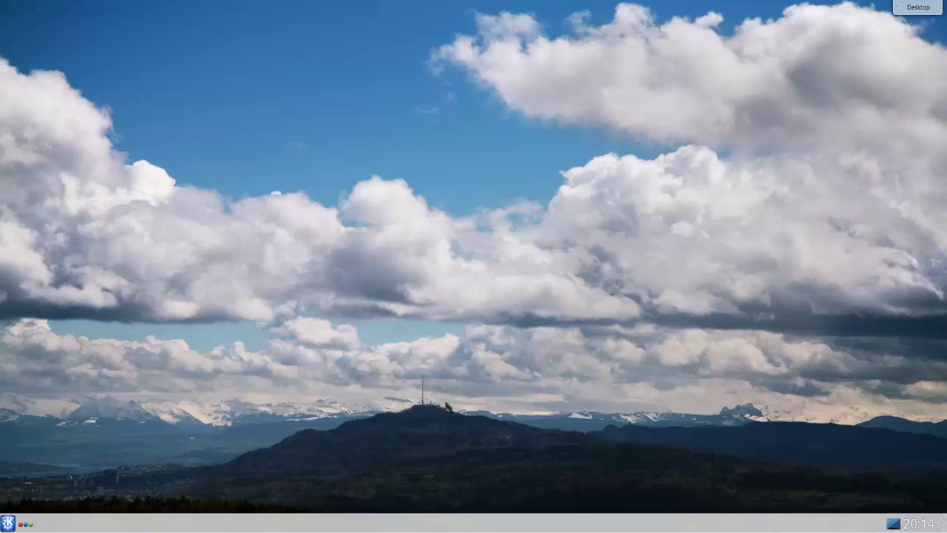
{"action": "left_click", "coordinate": [9, 524]}
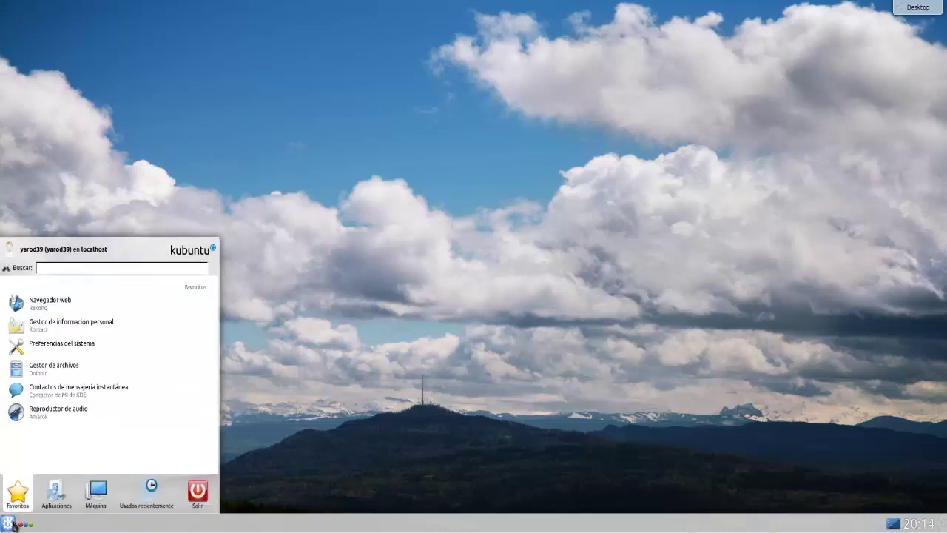
Browse the Imágenes folder in Dolphin, then close it
{"action": "left_click", "coordinate": [49, 370]}
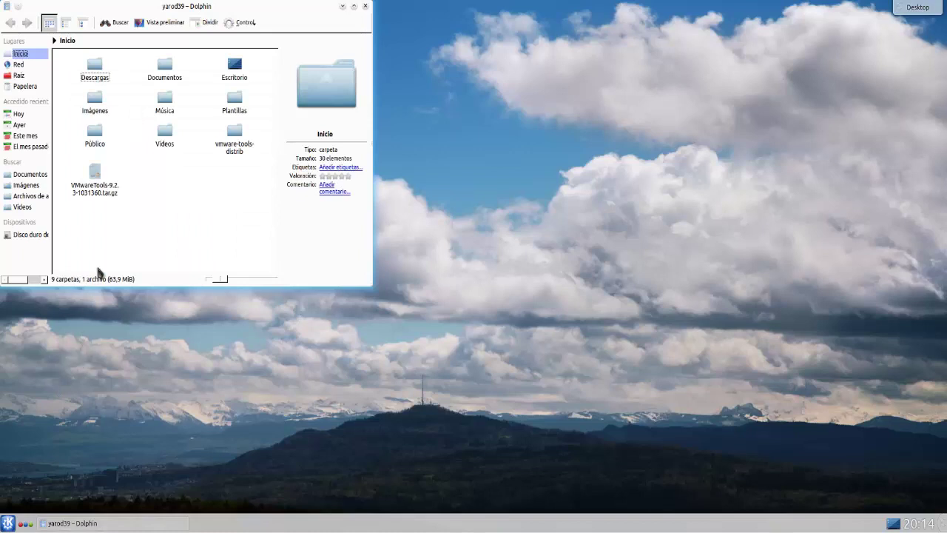
{"action": "left_click", "coordinate": [95, 102]}
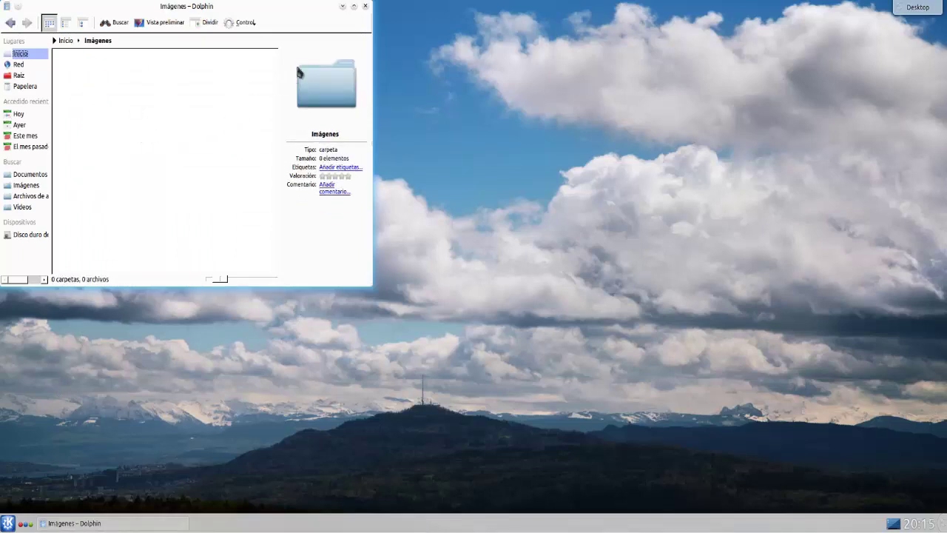
{"action": "left_click", "coordinate": [365, 6]}
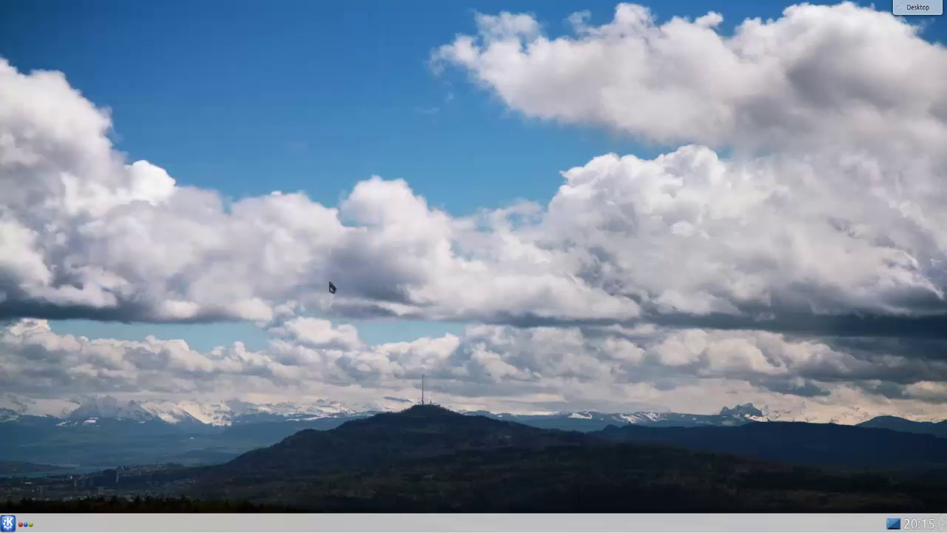
Accept the desktop preferences unchanged, then bring up the Kickoff launcher
{"action": "right_click", "coordinate": [350, 153]}
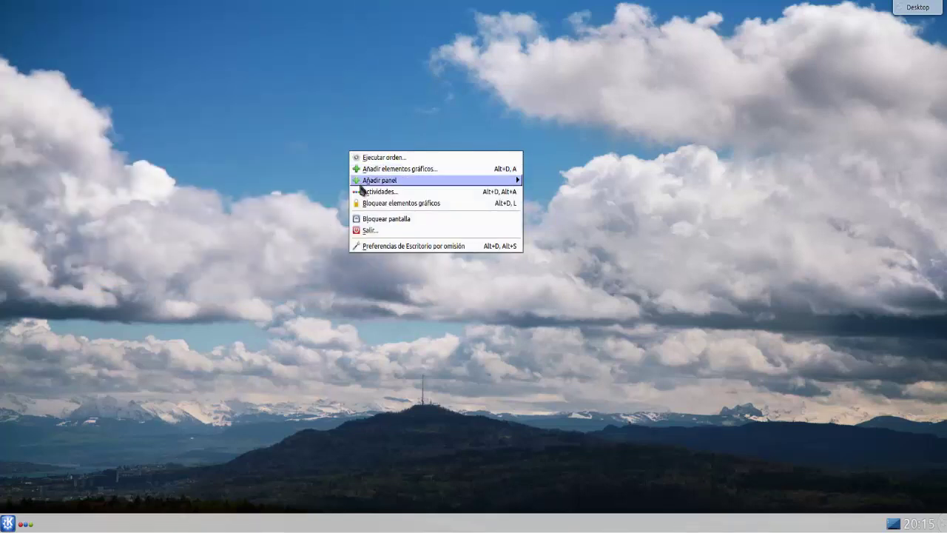
{"action": "left_click", "coordinate": [376, 246]}
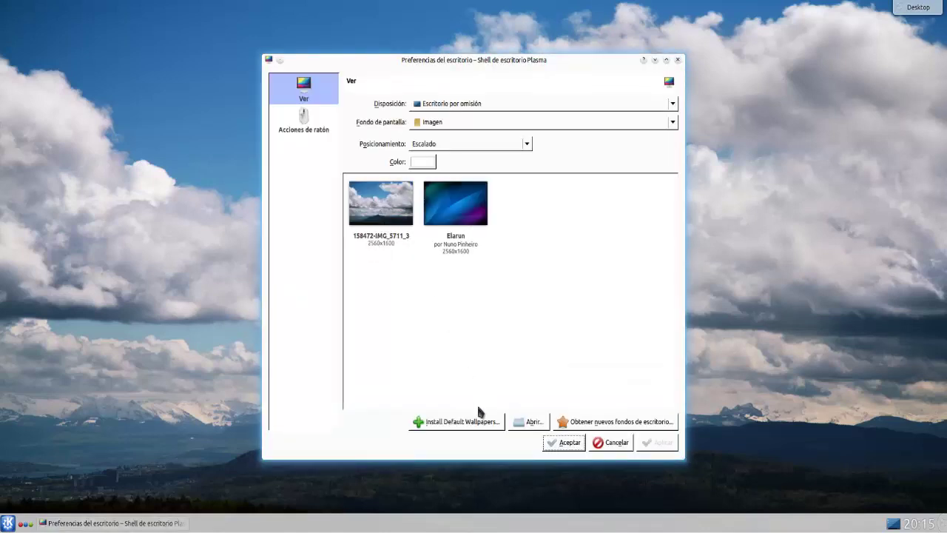
{"action": "left_click", "coordinate": [568, 442]}
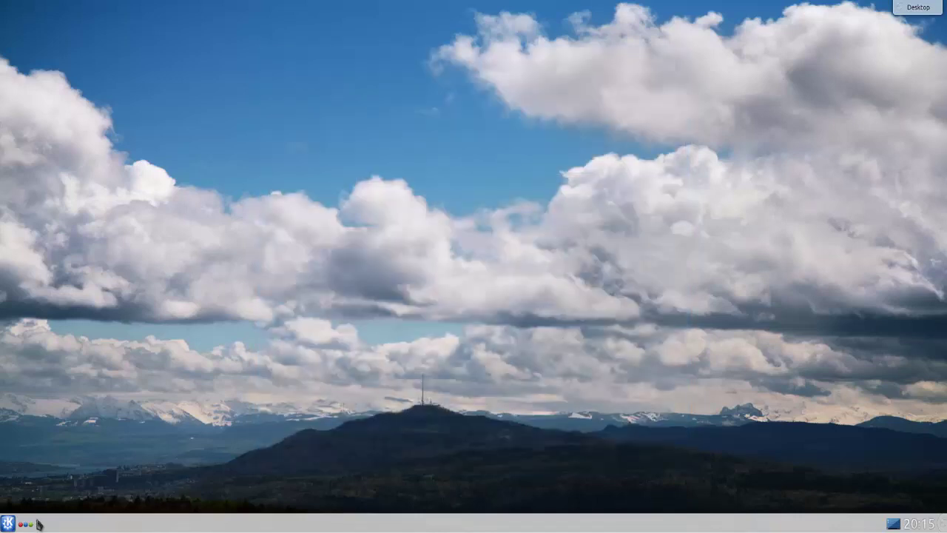
{"action": "left_click", "coordinate": [9, 523]}
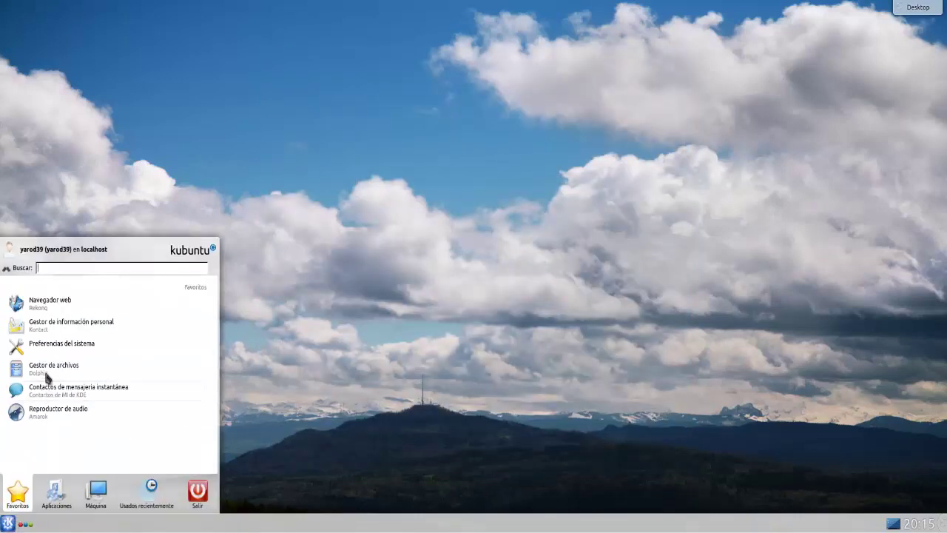
Open System Settings' Notificaciones de Colibri page and preview a sample notification
{"action": "left_click", "coordinate": [49, 349]}
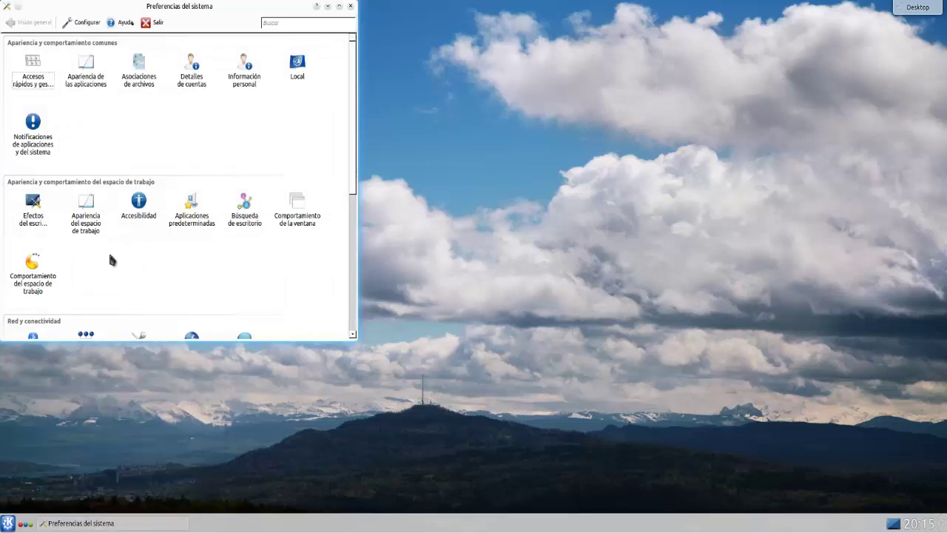
{"action": "left_click", "coordinate": [33, 137]}
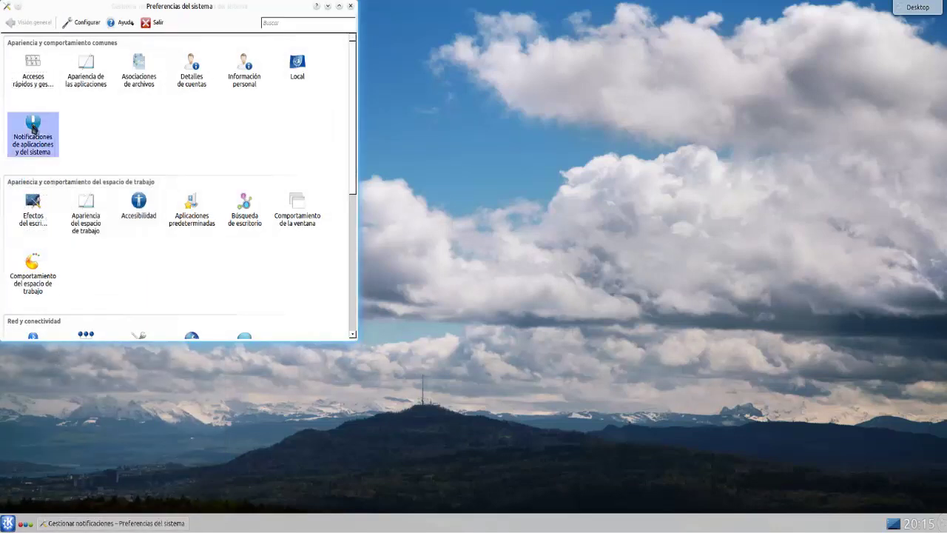
{"action": "left_click", "coordinate": [45, 201]}
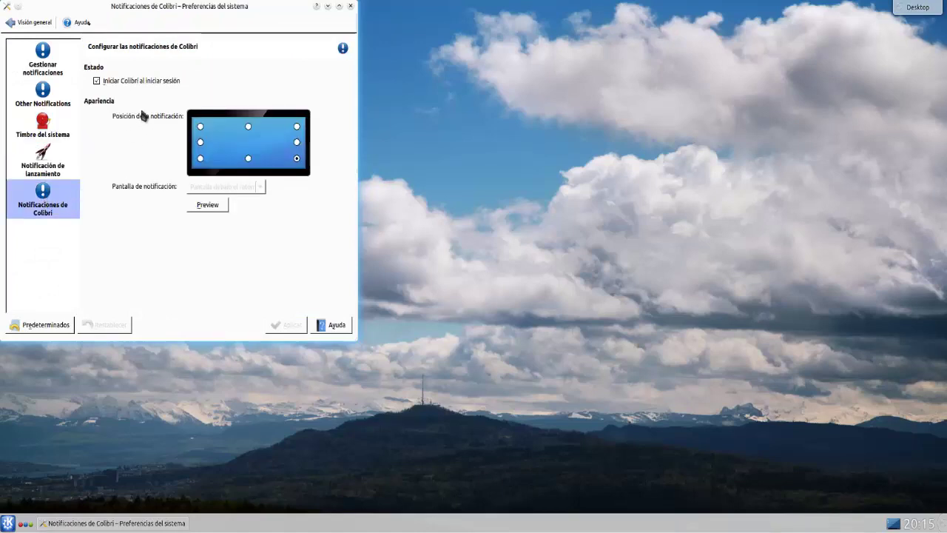
{"action": "left_click", "coordinate": [205, 207]}
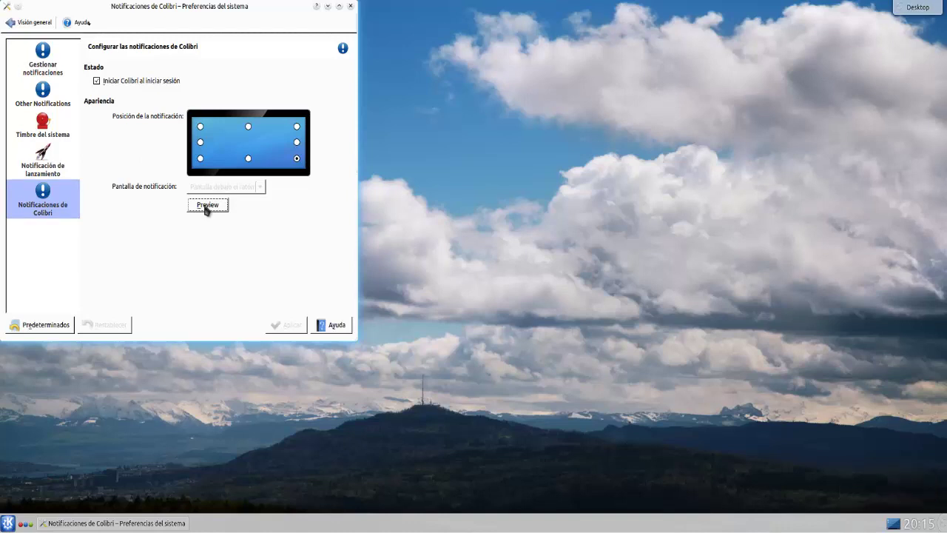
{"action": "left_click", "coordinate": [207, 206]}
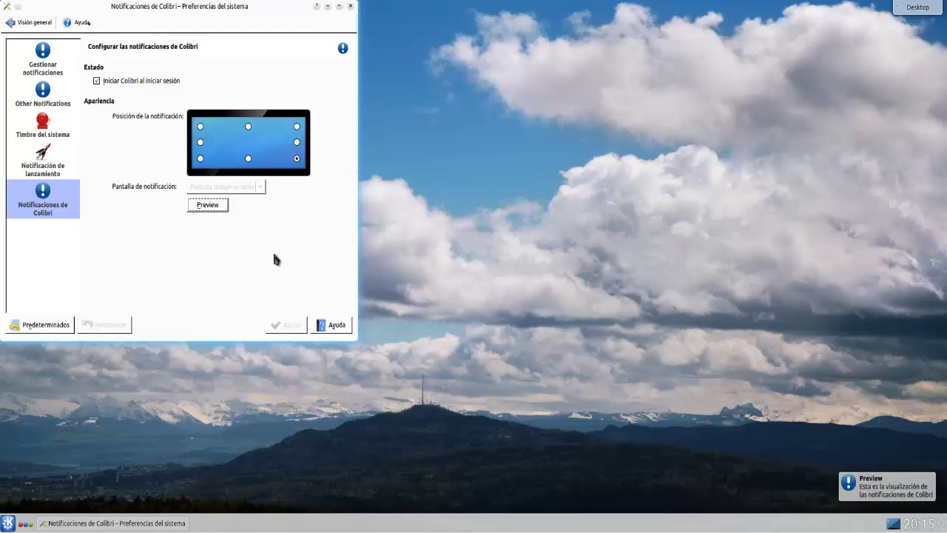
Preview popups at bottom-centre and top-right, restore bottom-right, and close System Settings
{"action": "left_click", "coordinate": [248, 158]}
{"action": "left_click", "coordinate": [214, 207]}
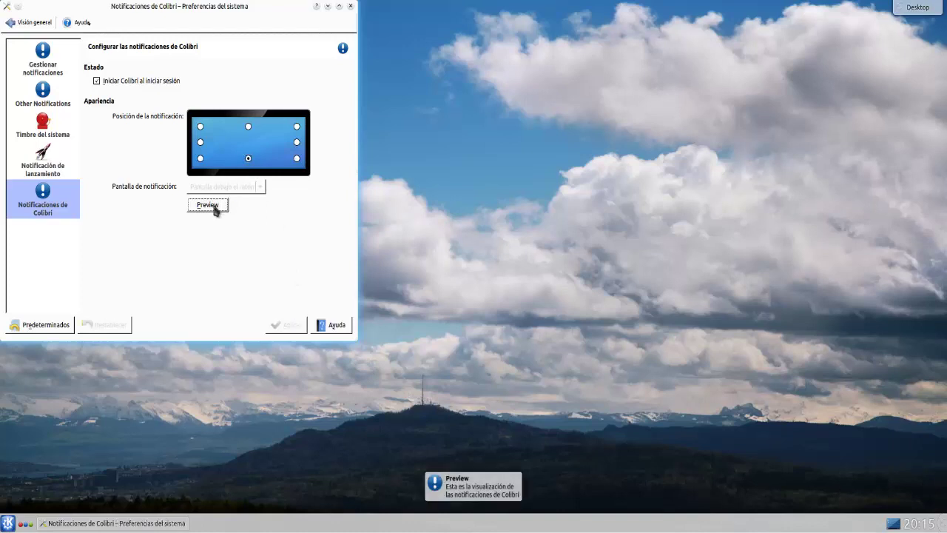
{"action": "left_click", "coordinate": [297, 127]}
{"action": "left_click", "coordinate": [213, 210]}
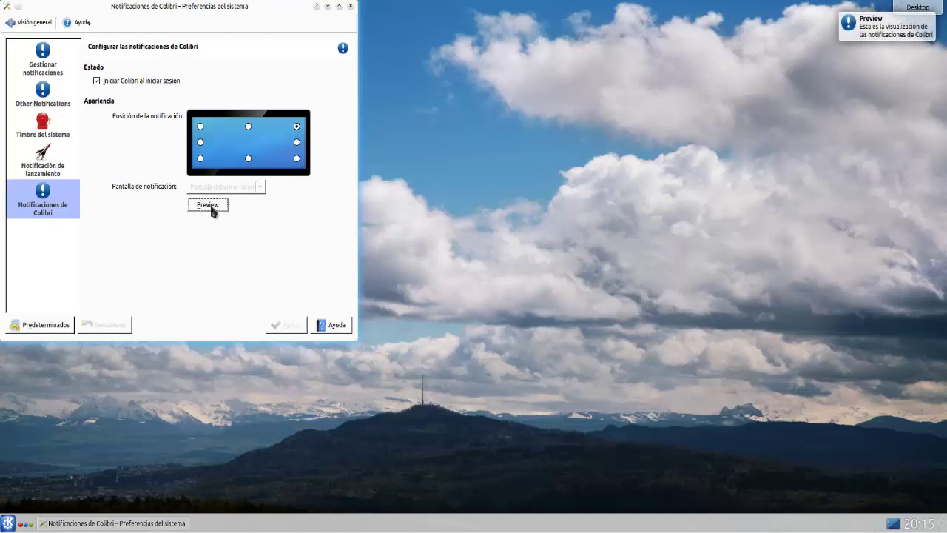
{"action": "left_click", "coordinate": [296, 159]}
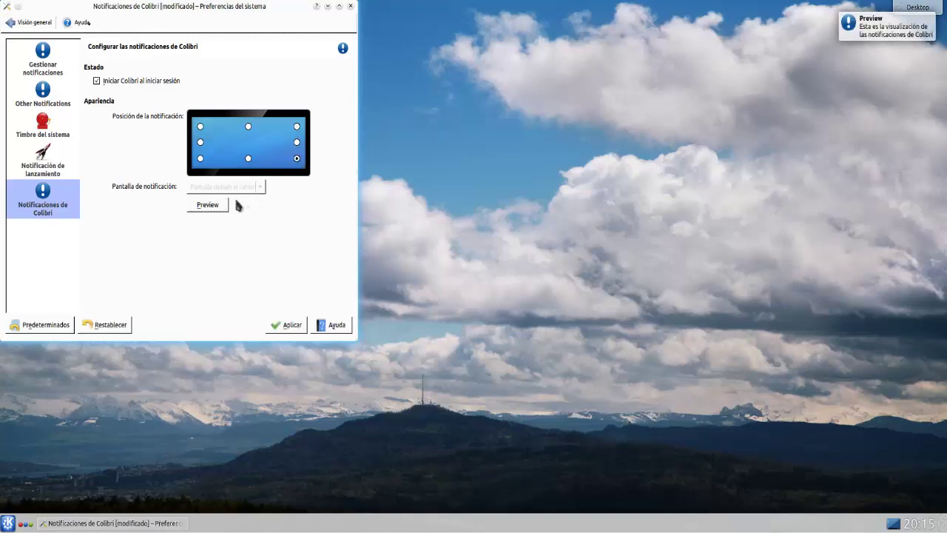
{"action": "left_click", "coordinate": [213, 206]}
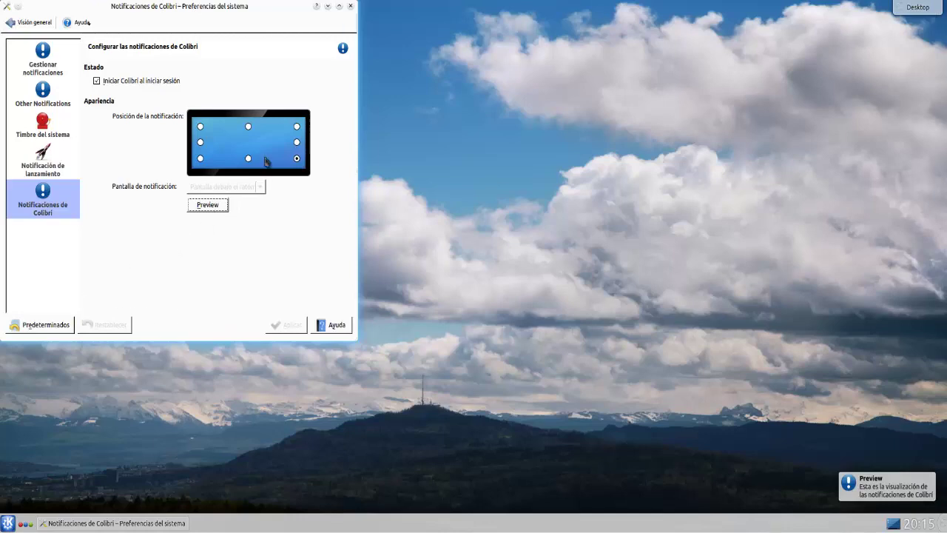
{"action": "left_click", "coordinate": [352, 6]}
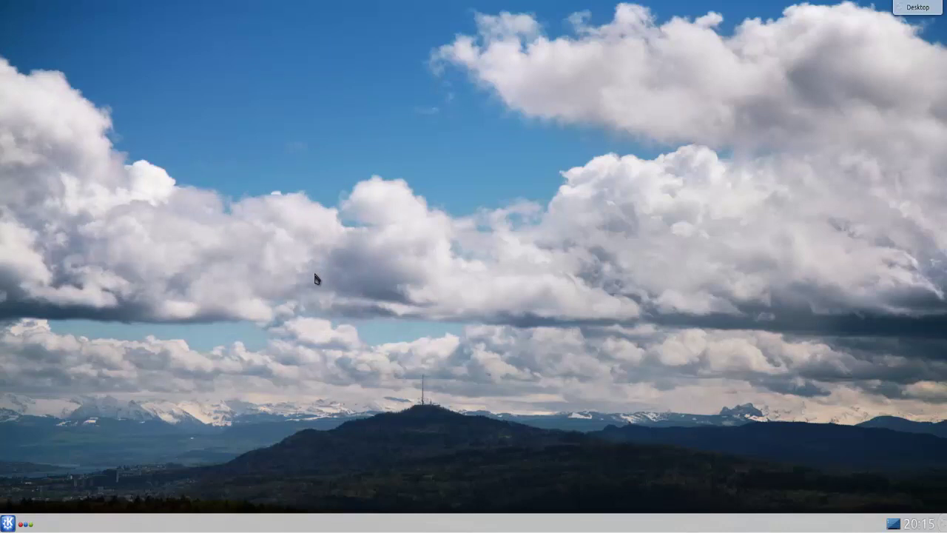